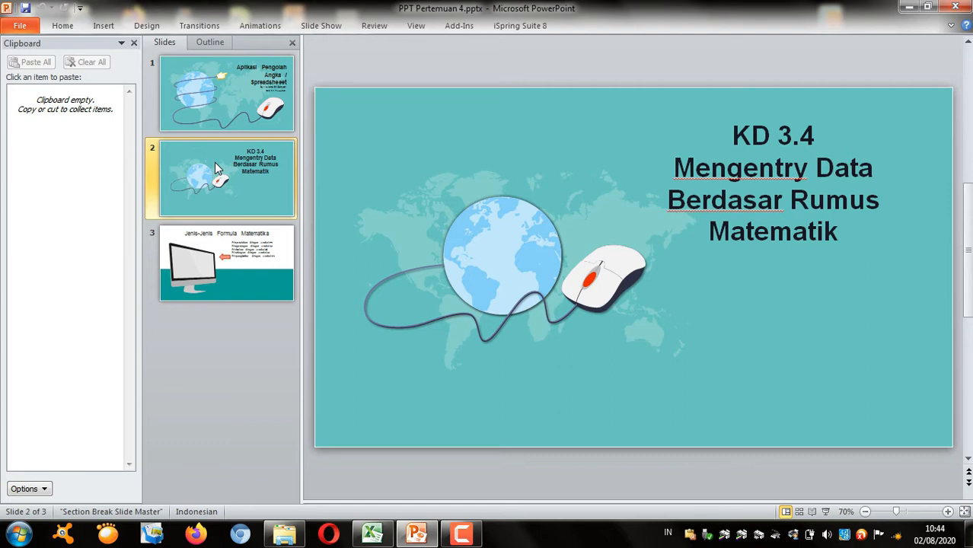
Show slide 3 on the types of mathematical formulas, and switch to the KD 3.4 workbook in Excel
left_click(203, 256)
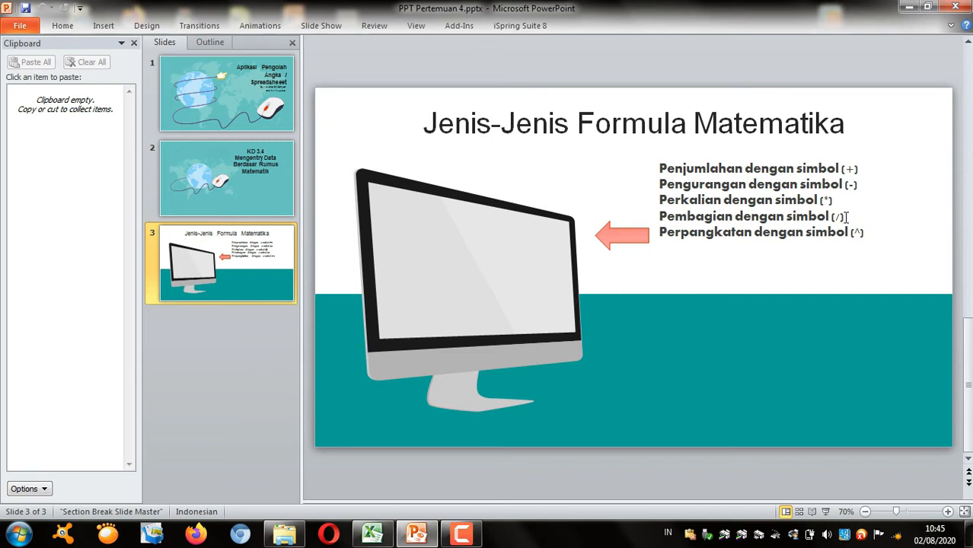
left_click(385, 537)
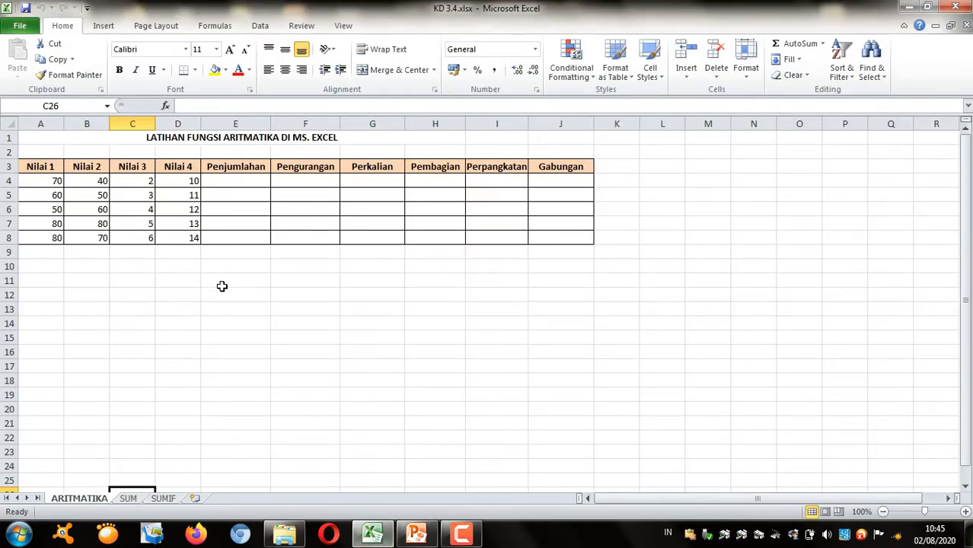
Enter the addition formula =A4+B4 in cell E4 of the Penjumlahan column
left_click(248, 179)
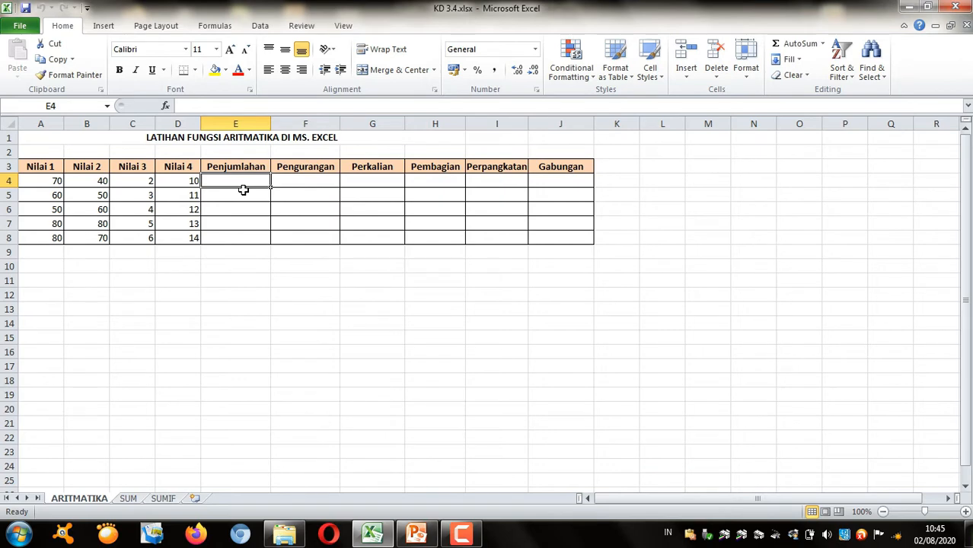
type("=")
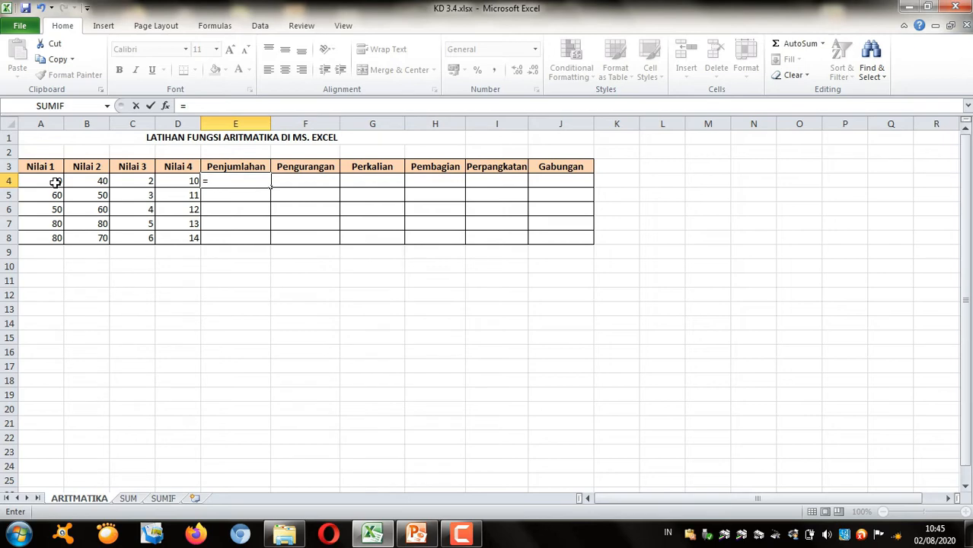
type("A4+")
type("B4")
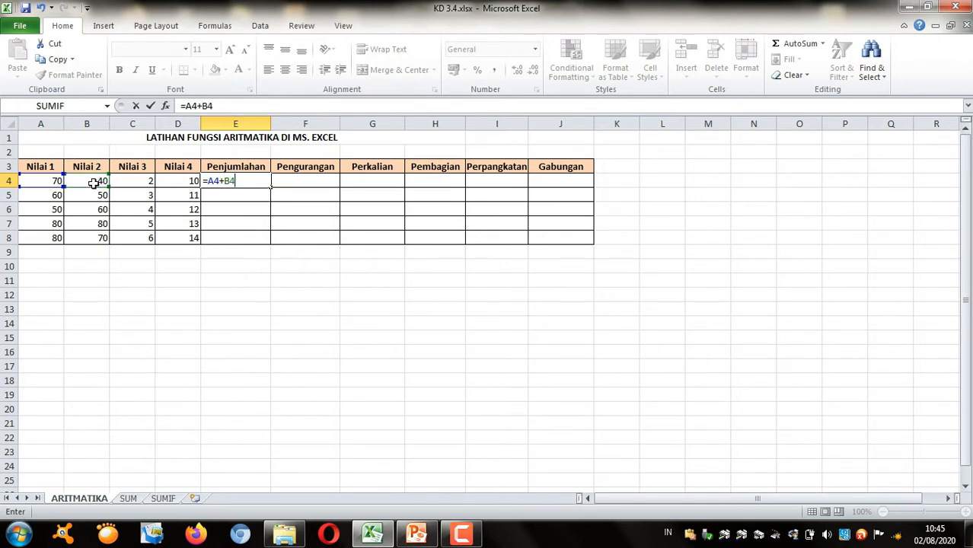
key("Return")
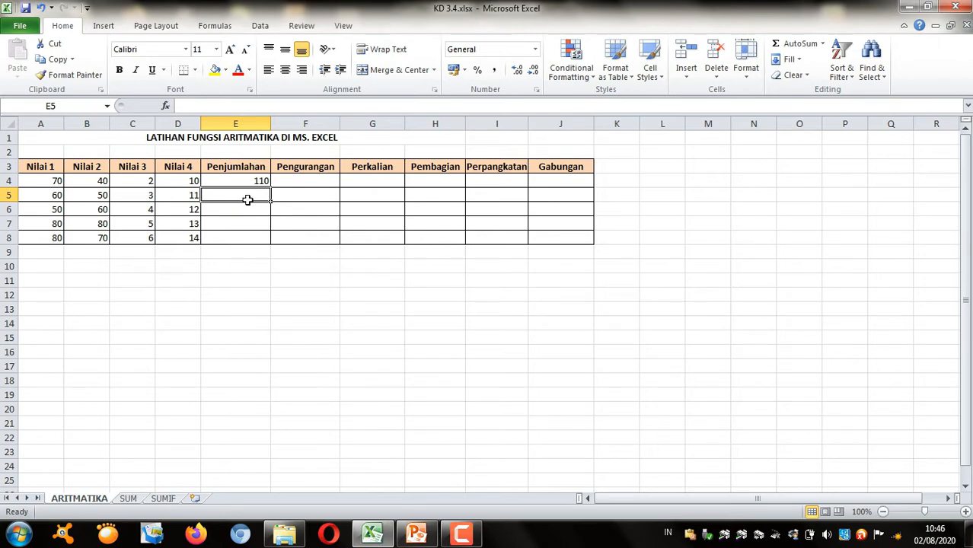
Enter the addition formula =A5+B5 in cell E5, picking the two values as cell references
type("=")
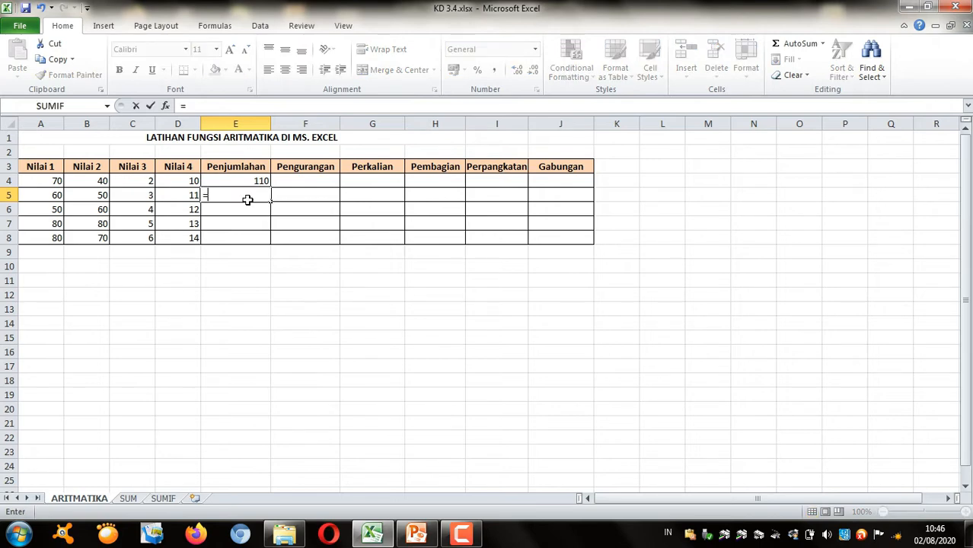
left_click(43, 195)
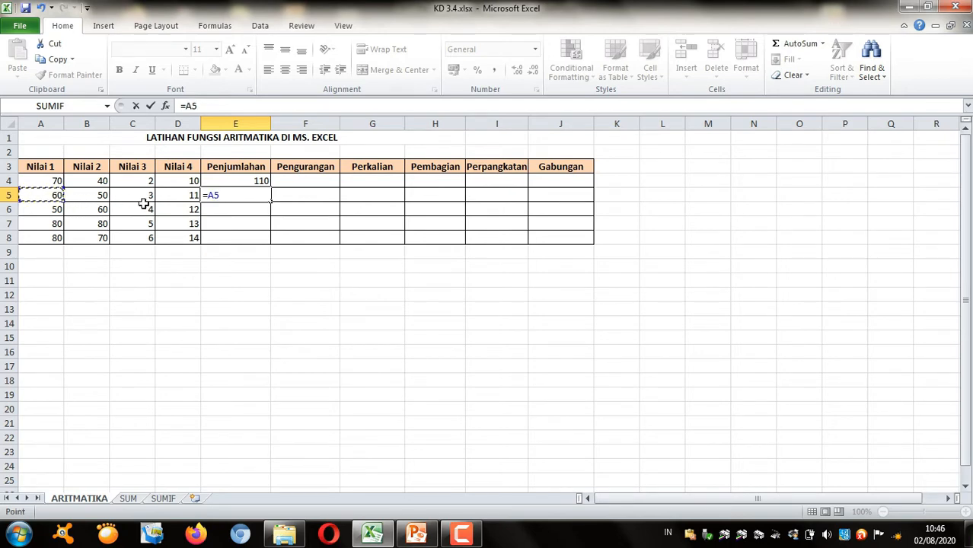
type("+")
left_click(101, 196)
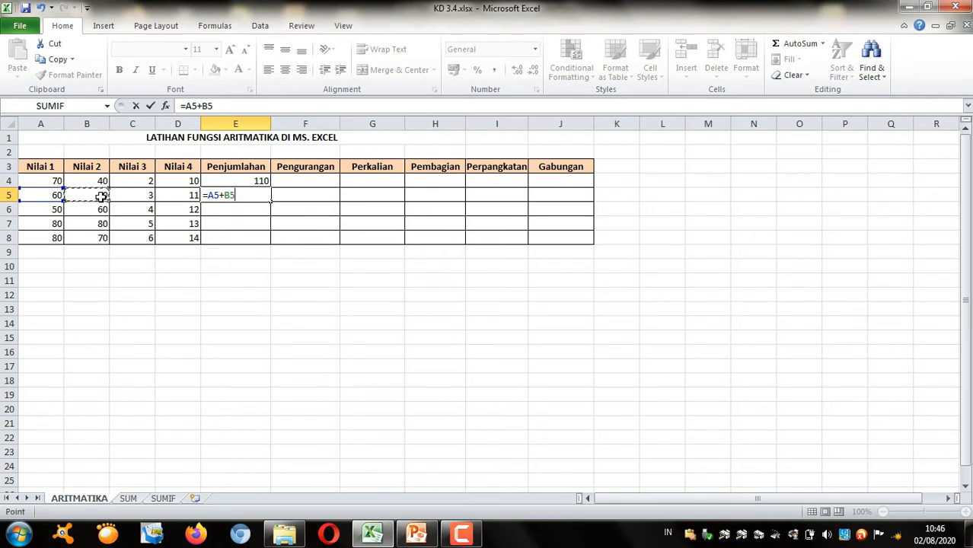
key("Return")
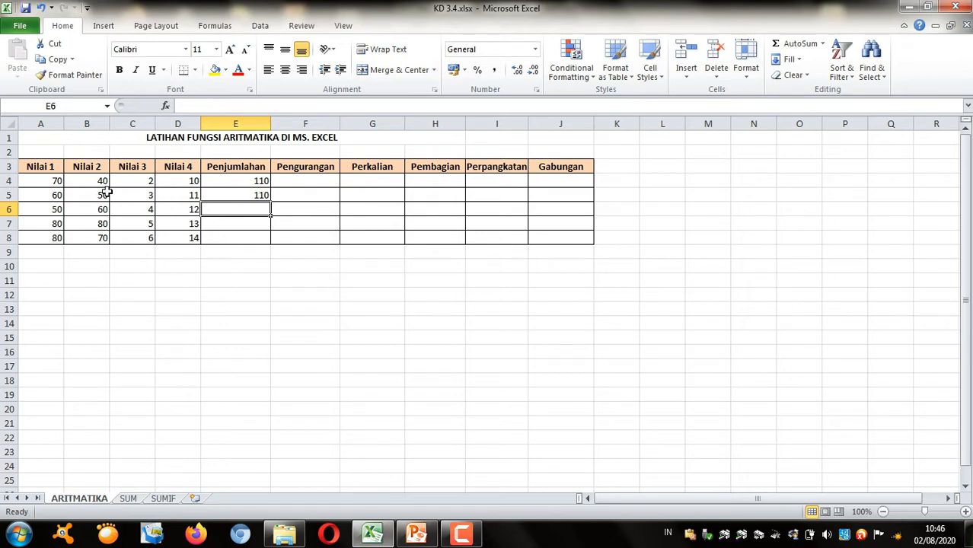
Clear the formula in E5 and fill the E4 formula down the Penjumlahan column to E8
left_click(259, 195)
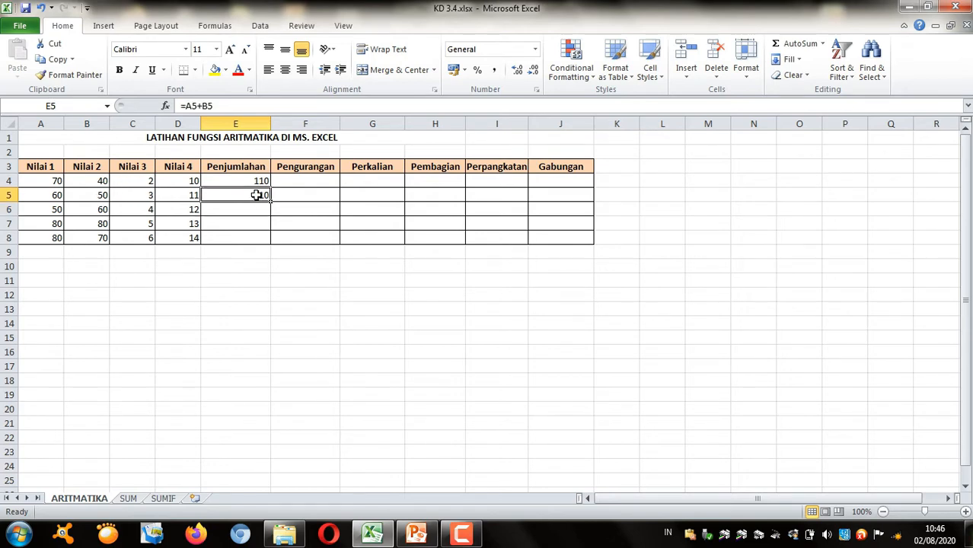
key("BackSpace")
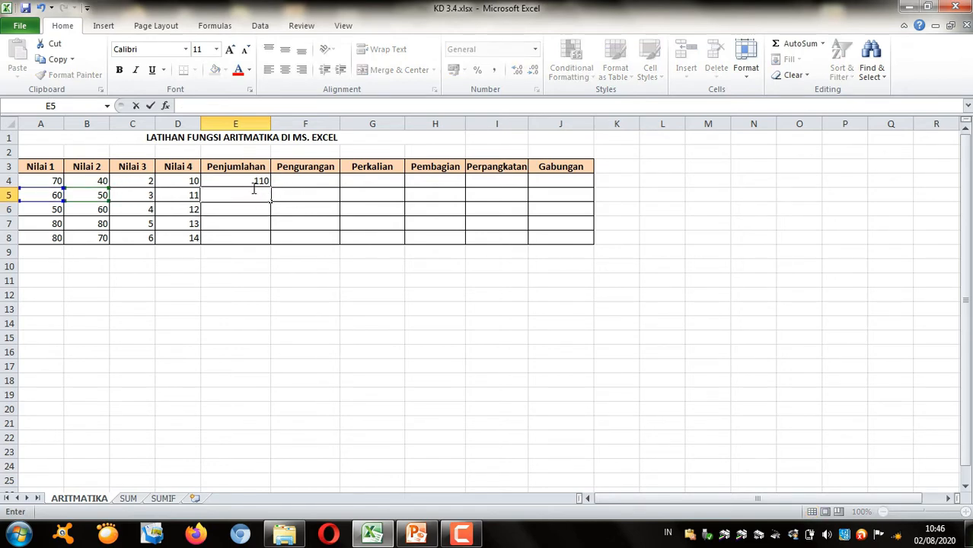
left_click(253, 183)
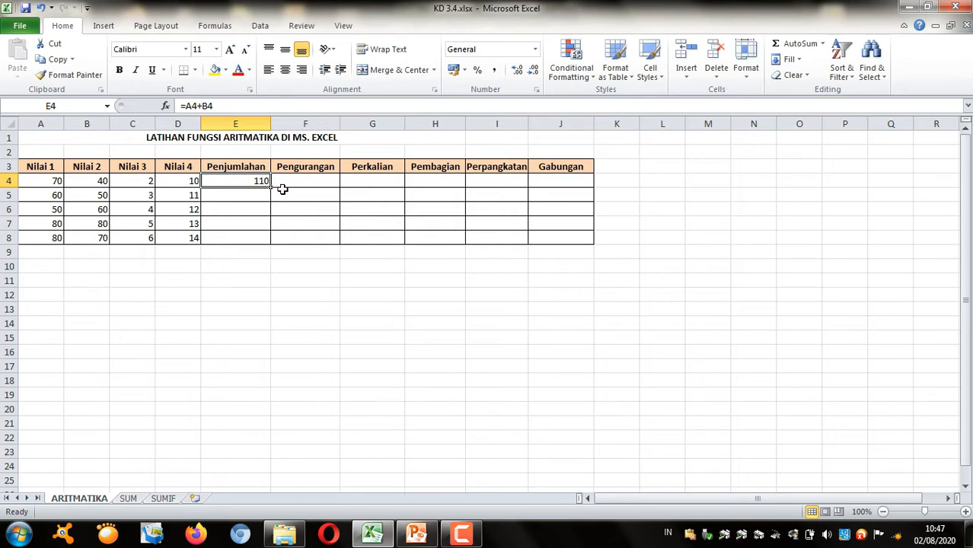
left_click_drag(271, 186, 271, 241)
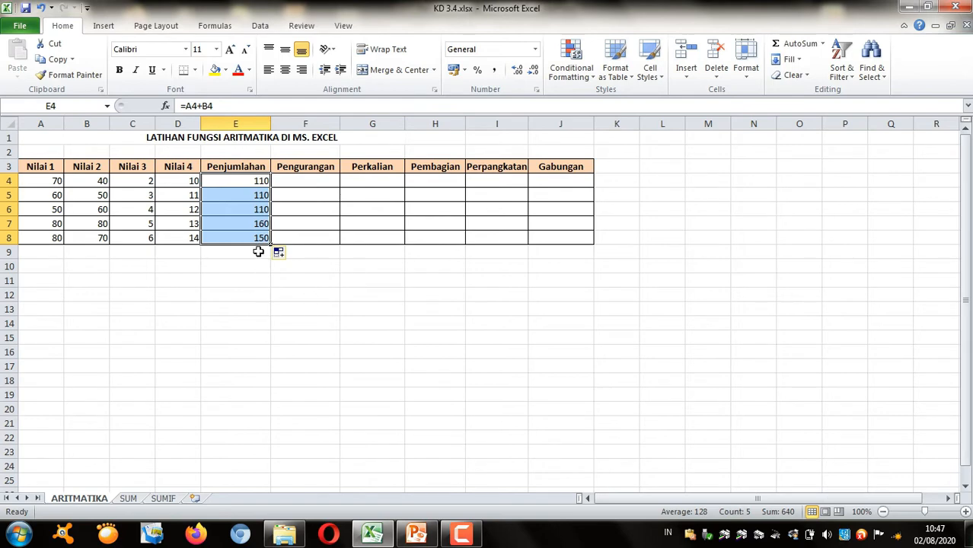
Inspect the filled formulas in cells E8 up to E5 to check which row each one references
left_click(225, 237)
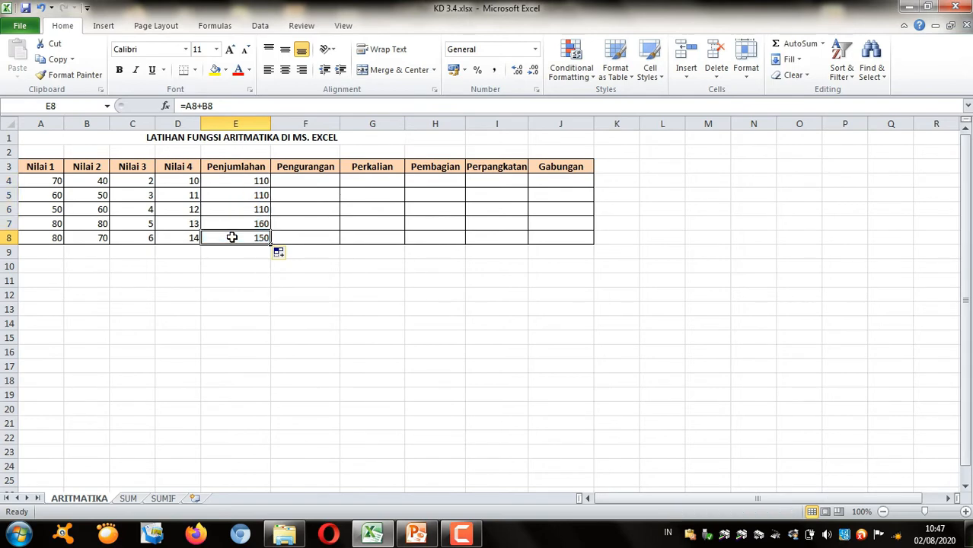
double_click(233, 236)
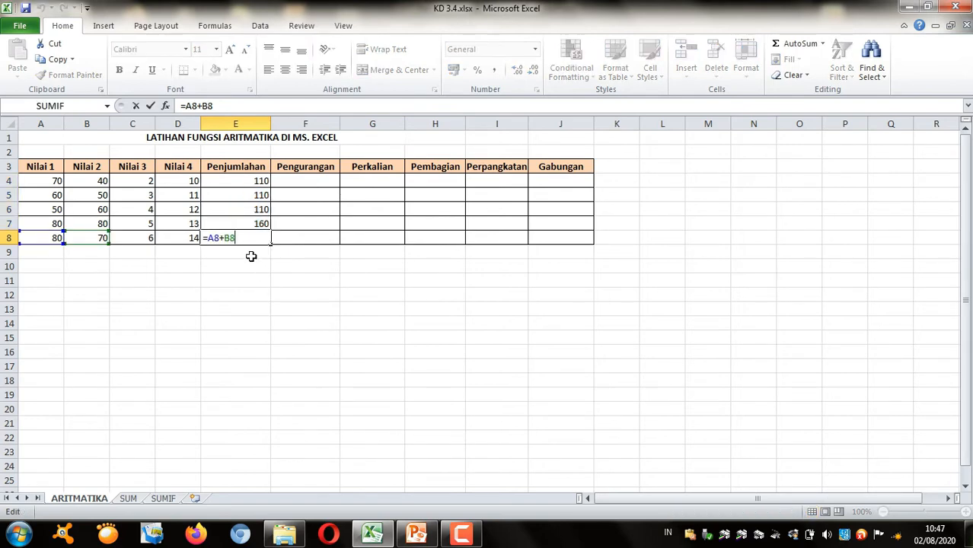
double_click(240, 223)
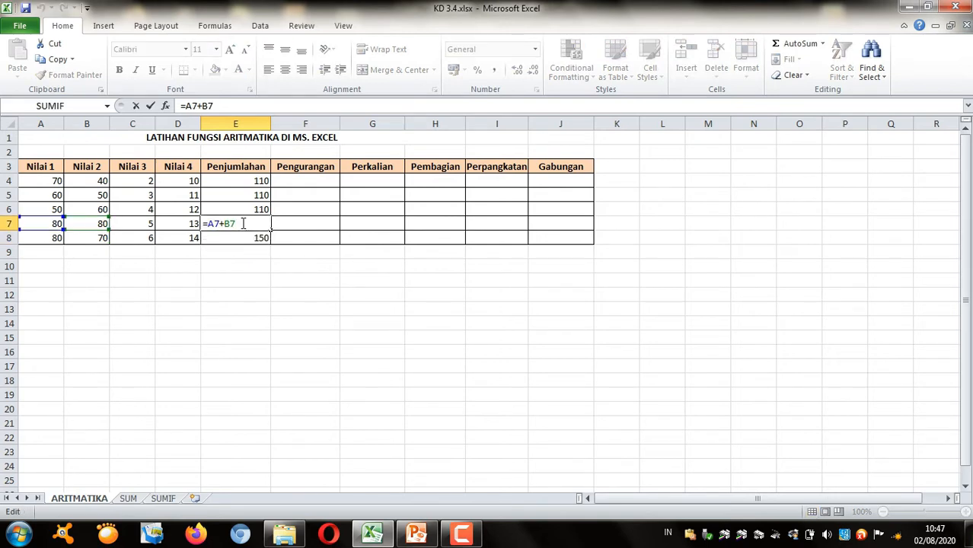
double_click(255, 211)
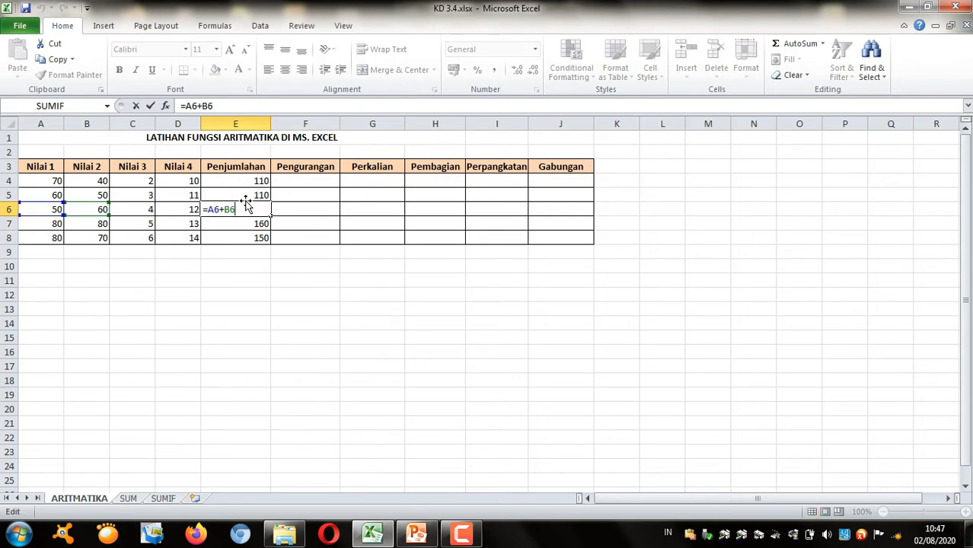
left_click(252, 186)
double_click(253, 194)
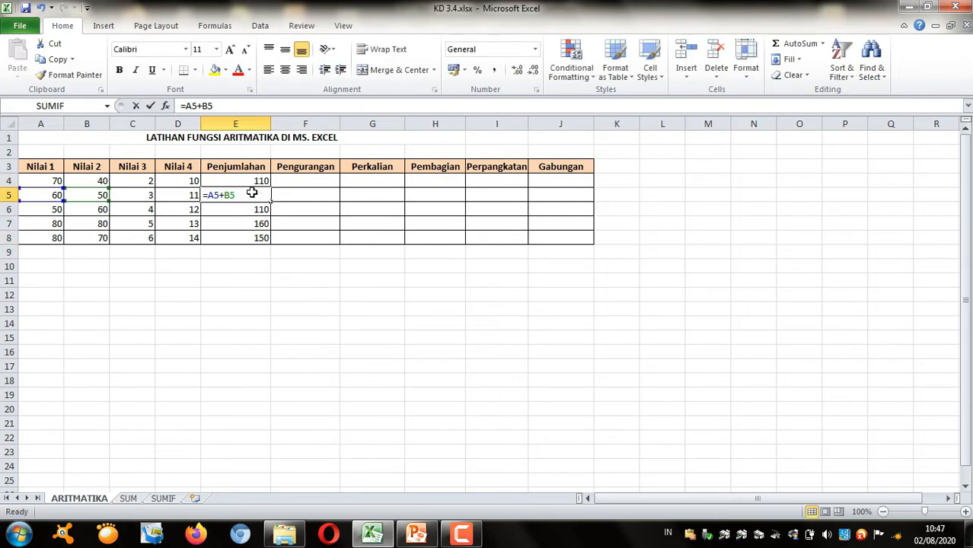
Enter the subtraction formula =A4-B4 in F4 and fill it down the Pengurangan column to F8
left_click(312, 180)
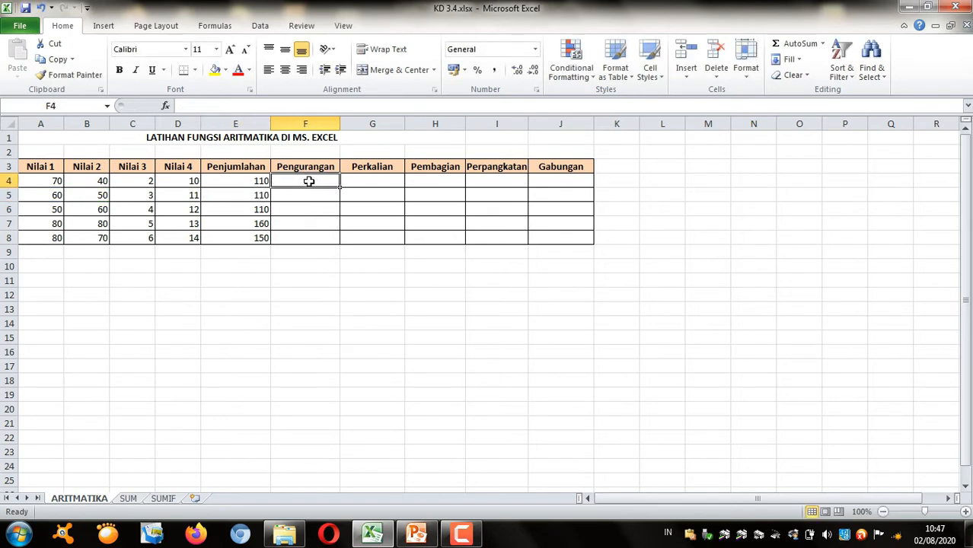
type("=")
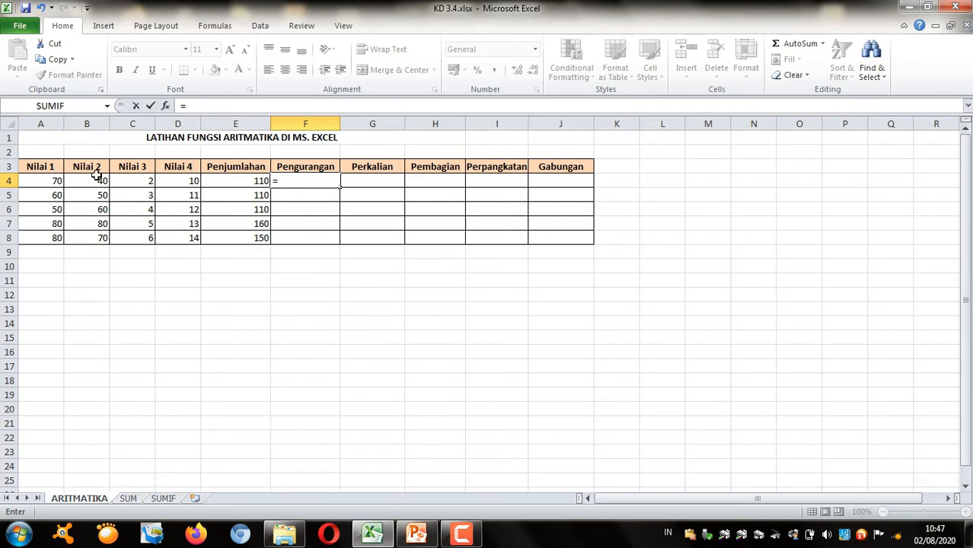
left_click(56, 181)
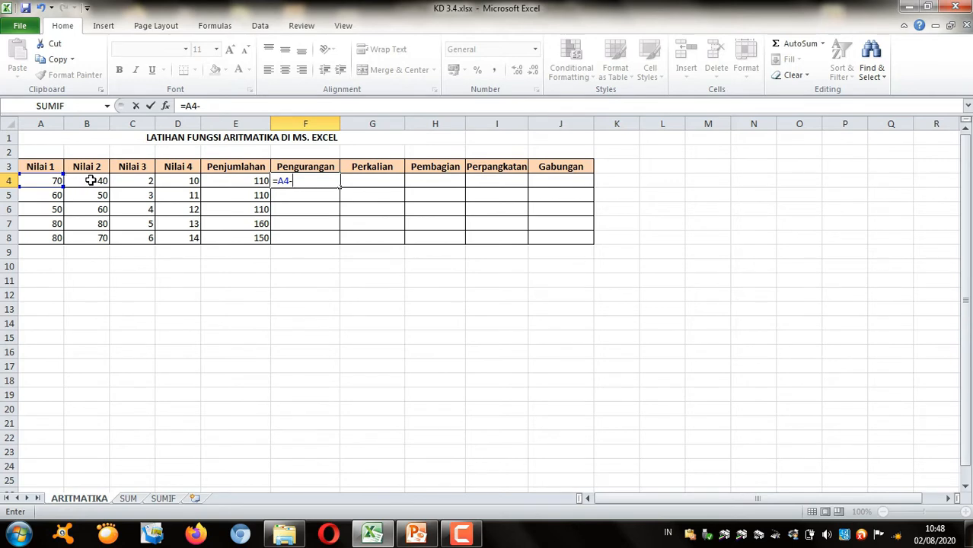
left_click(90, 180)
key("Return")
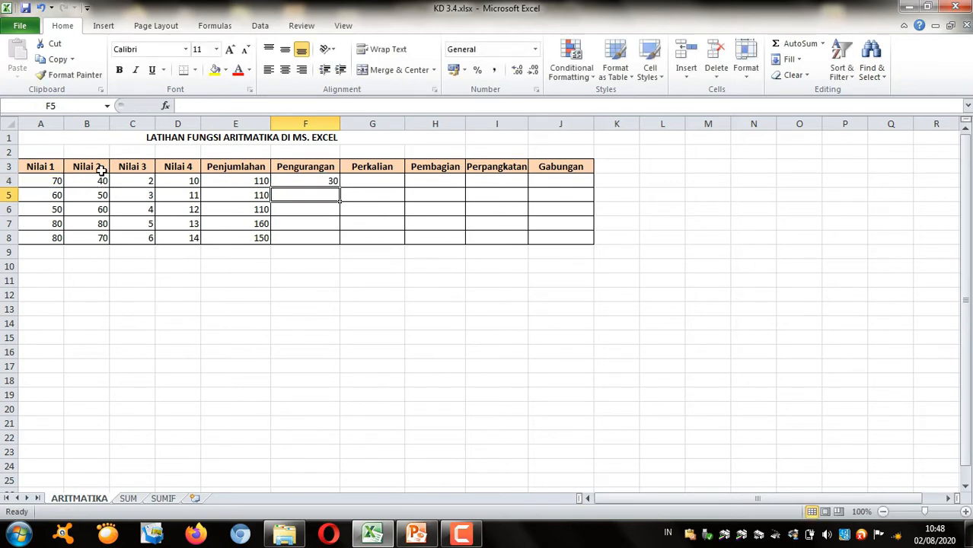
left_click(330, 179)
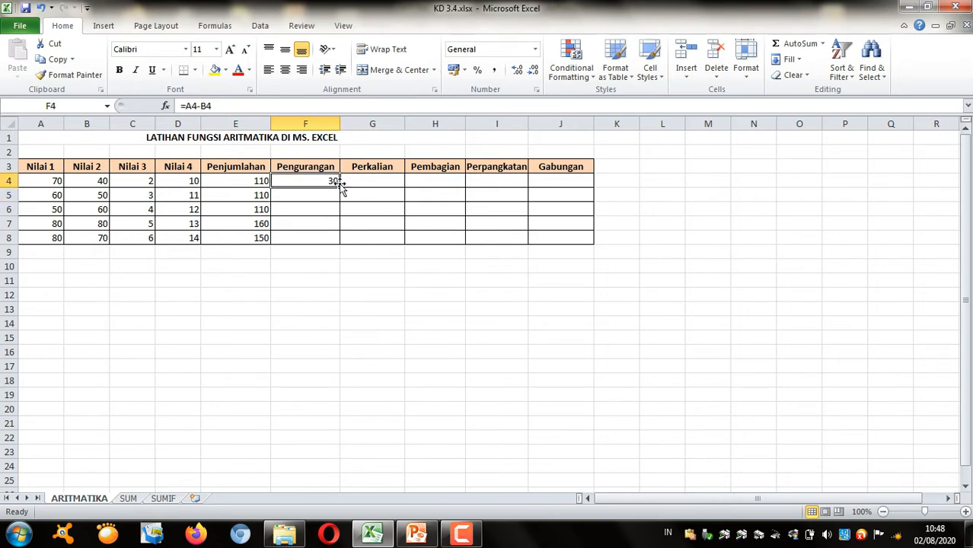
left_click_drag(339, 186, 329, 237)
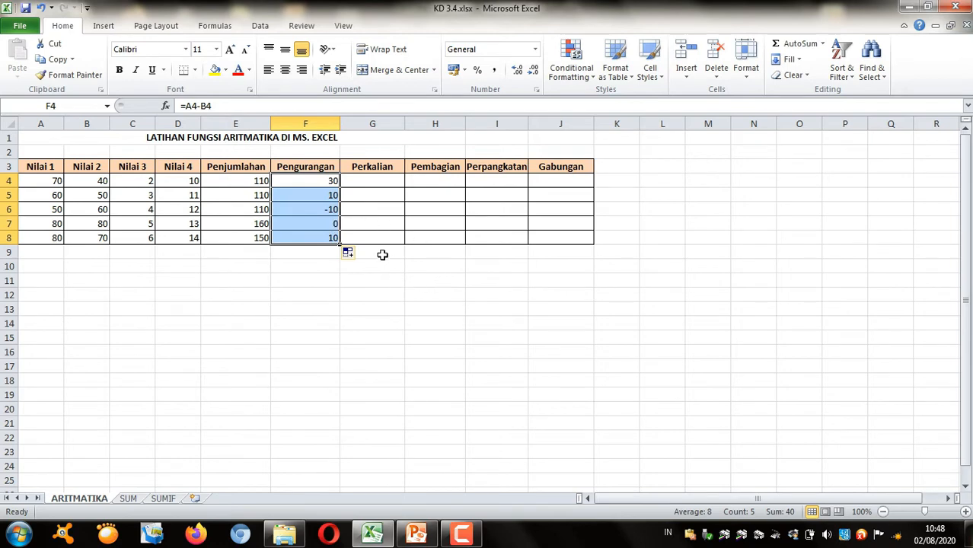
Inspect the subtraction formulas in cells F4 to F8 to check their row references
left_click(329, 183)
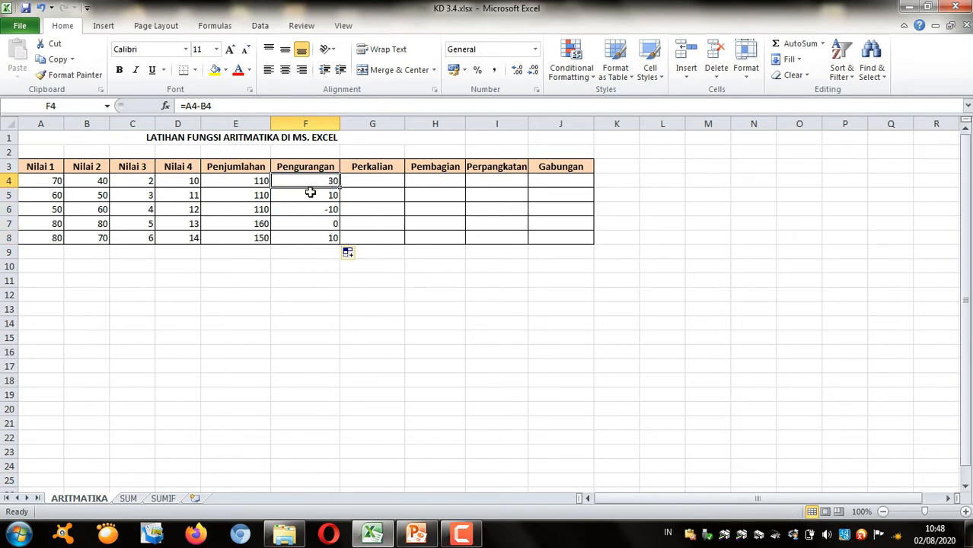
left_click(312, 194)
double_click(313, 195)
double_click(326, 211)
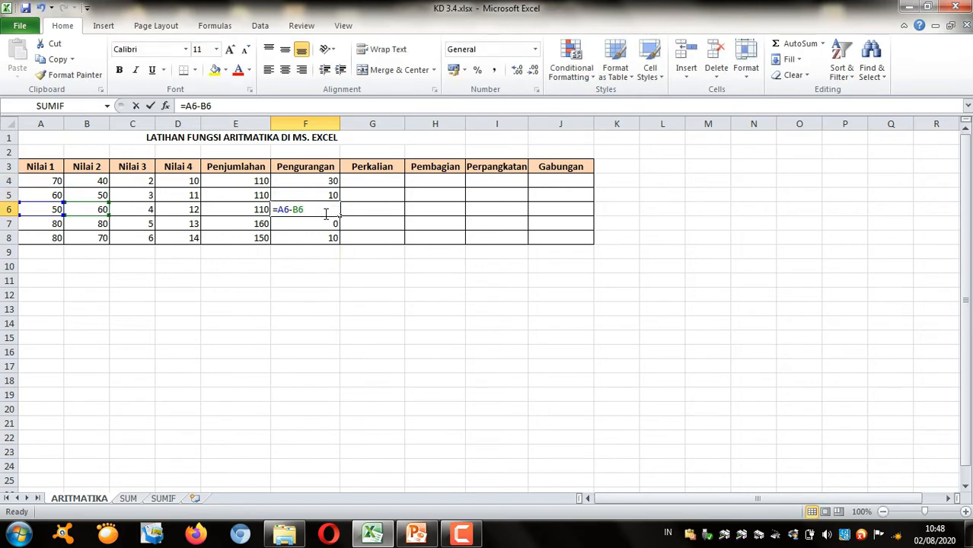
double_click(325, 224)
double_click(326, 238)
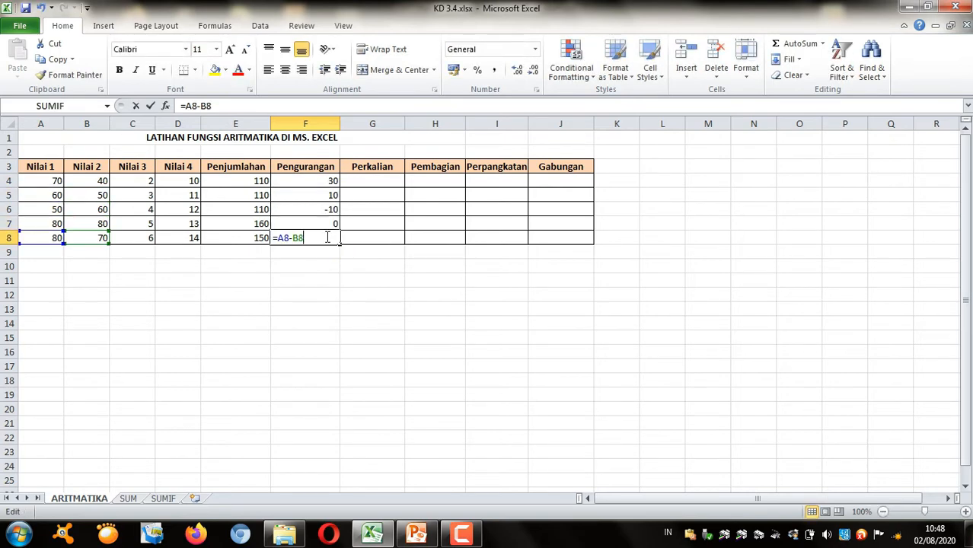
Enter the multiplication formula =B4*C4 in G4 and fill it down the Perkalian column to G8
left_click(378, 183)
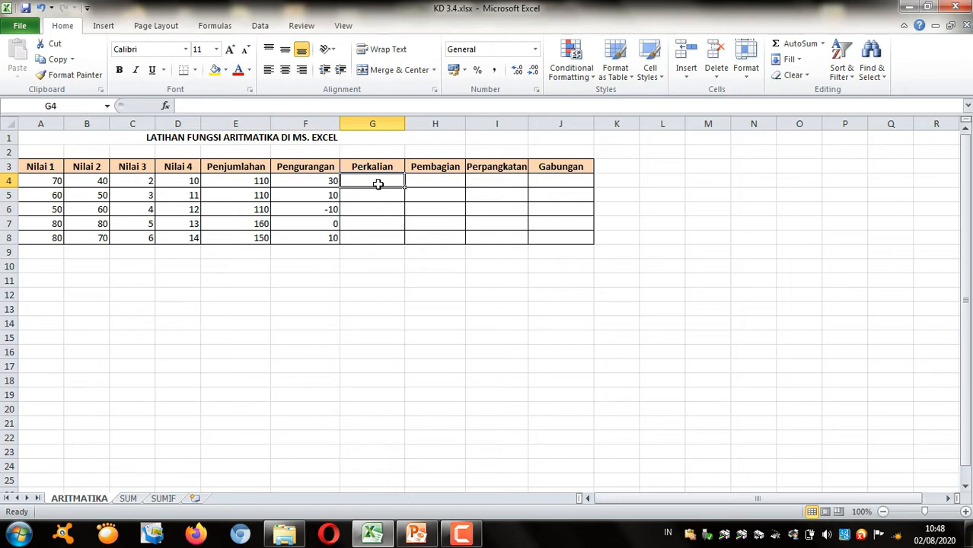
type("=")
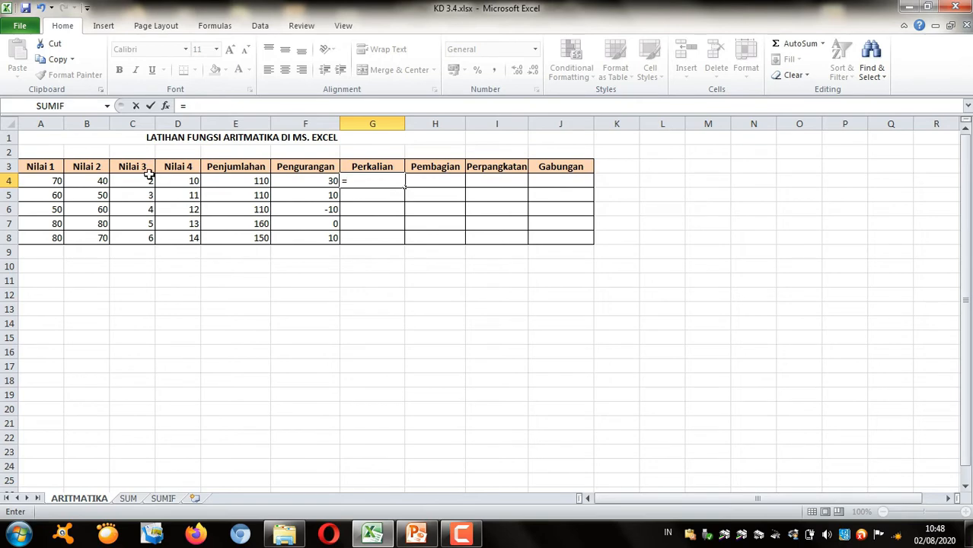
left_click(99, 181)
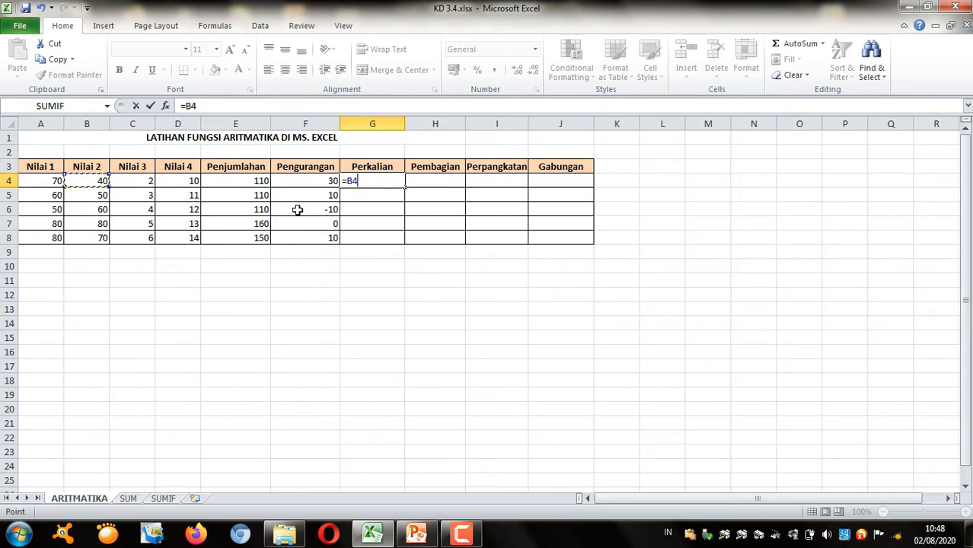
type("*")
left_click(132, 181)
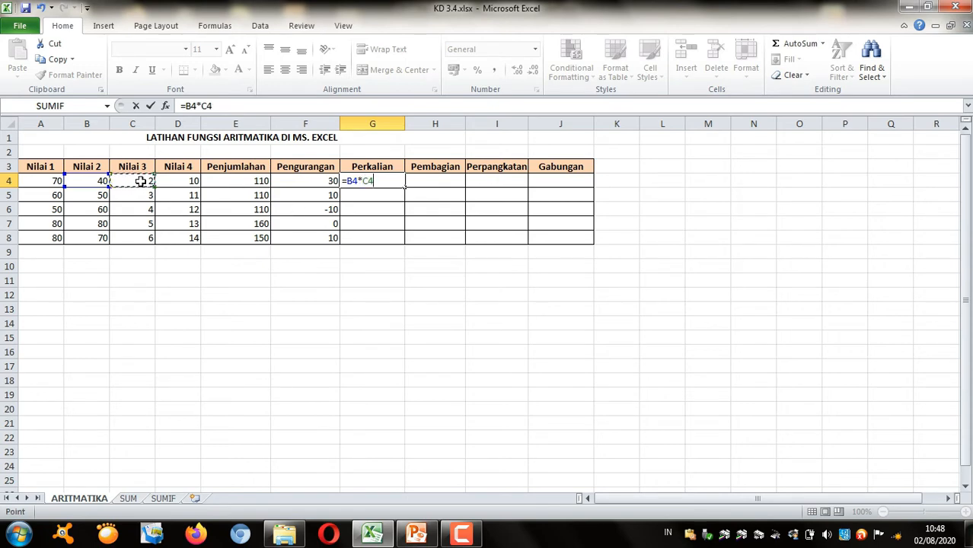
key("Return")
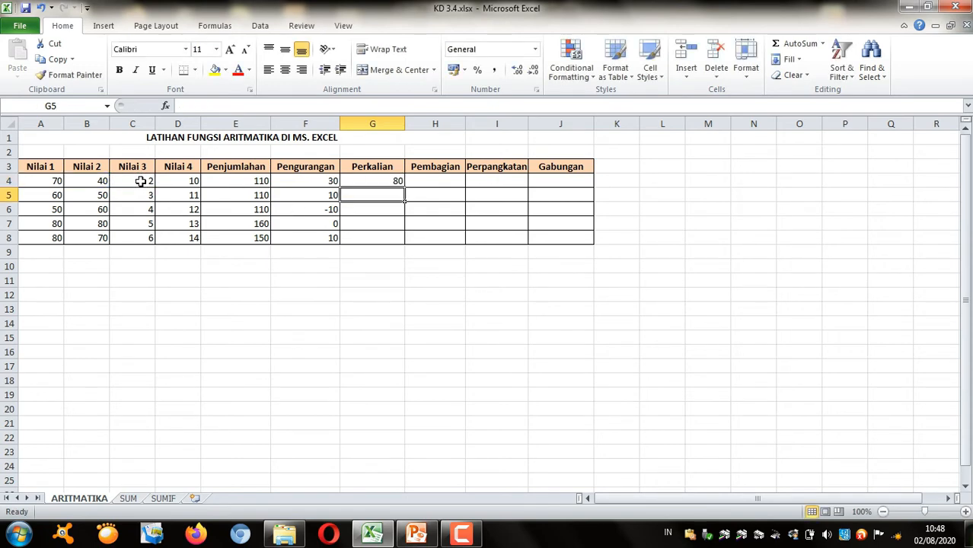
left_click(371, 172)
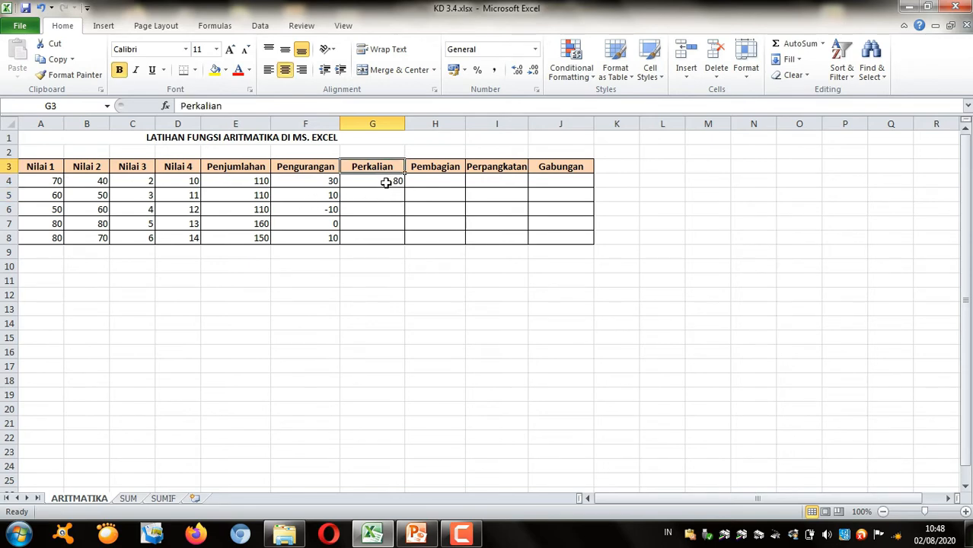
left_click(388, 182)
left_click_drag(406, 189, 404, 242)
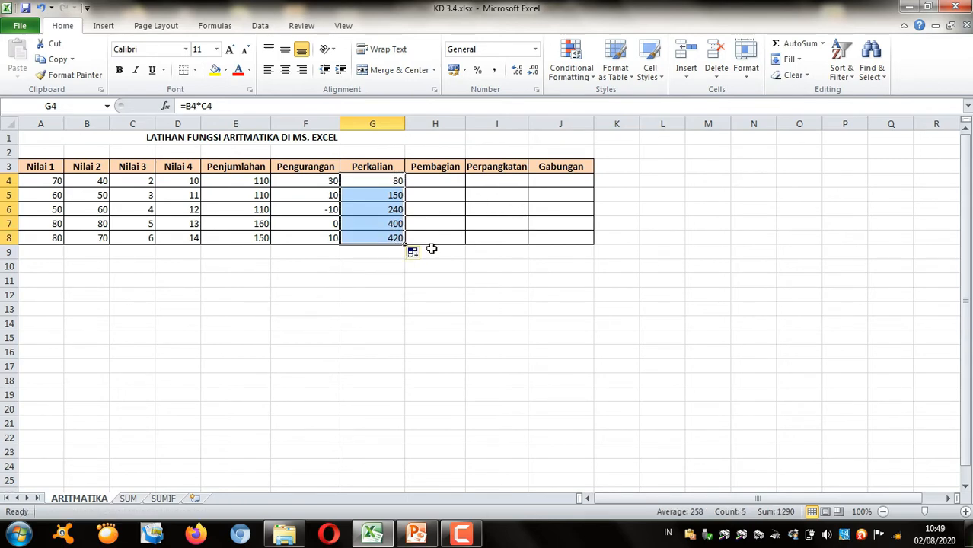
Inspect the multiplication formulas in cells G8 up to G4 to check which row each one references
left_click_drag(408, 326, 373, 320)
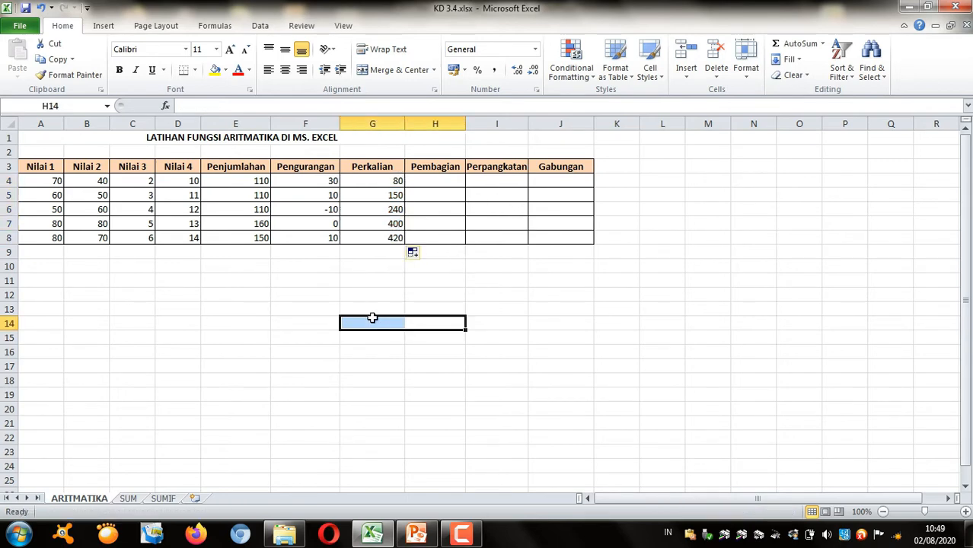
left_click(387, 236)
double_click(387, 236)
double_click(387, 223)
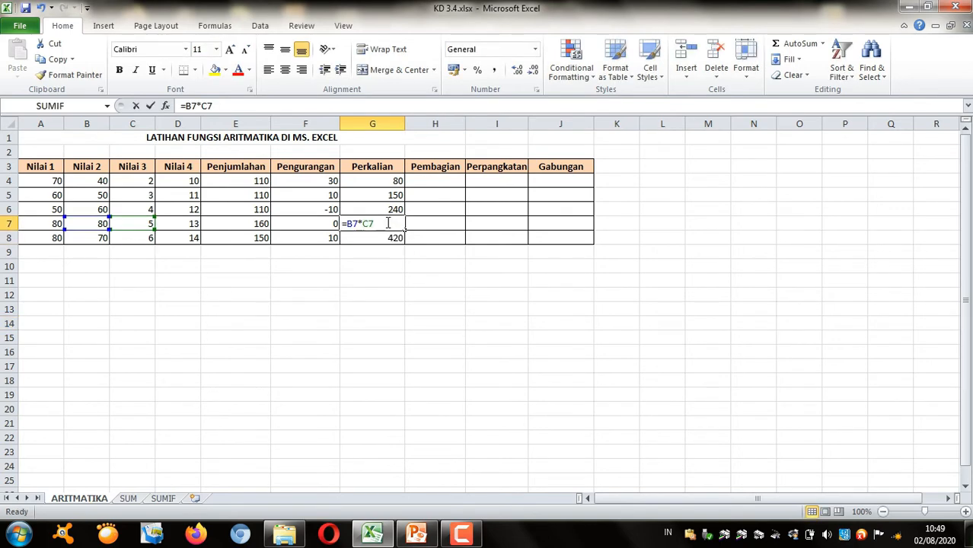
double_click(390, 207)
left_click(391, 195)
double_click(391, 195)
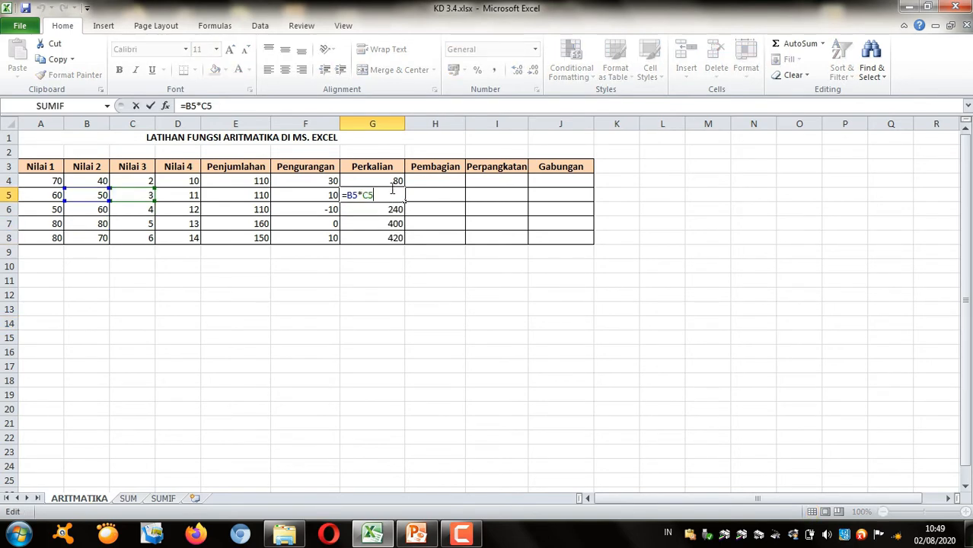
left_click(392, 180)
double_click(392, 181)
Enter the division formula =A4/C4 in H4 and fill it down the Pembagian column to H8
left_click(439, 180)
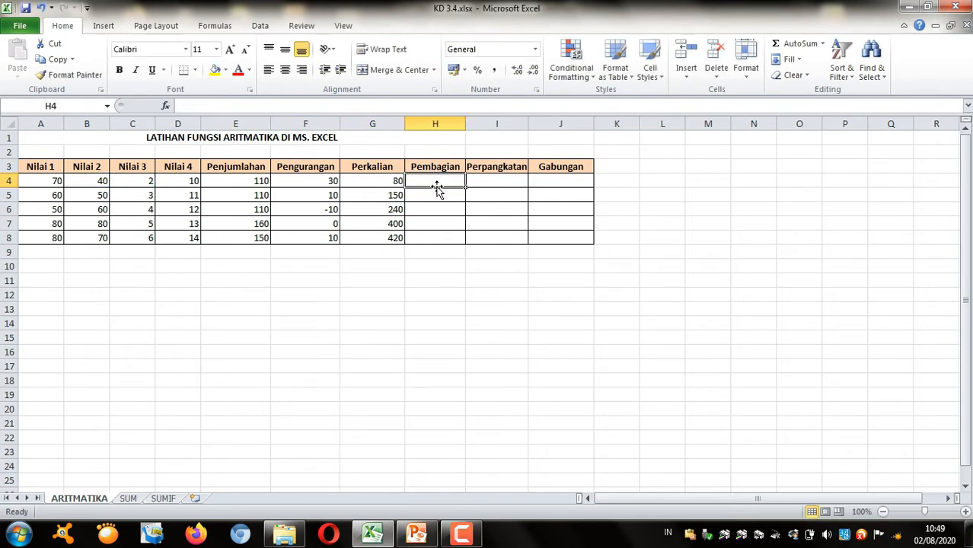
type("=")
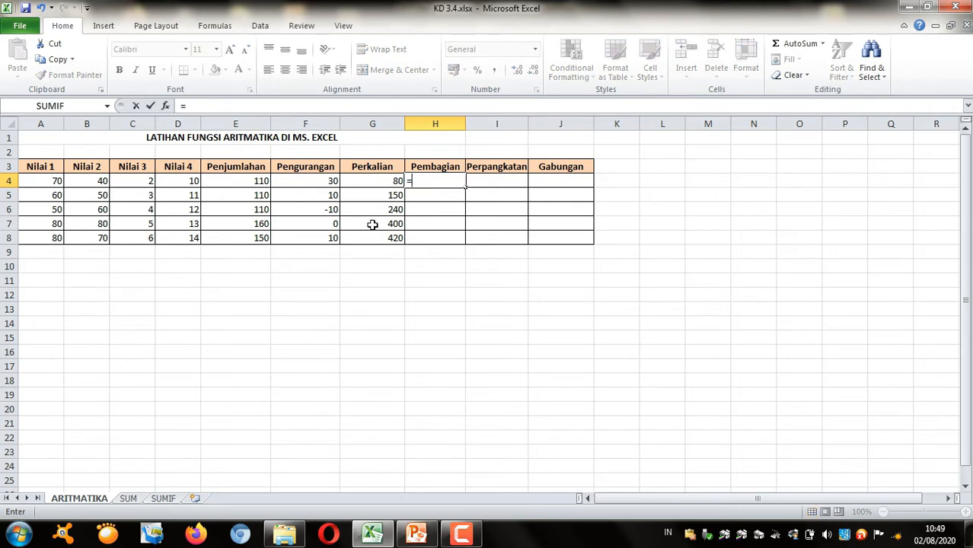
left_click(50, 184)
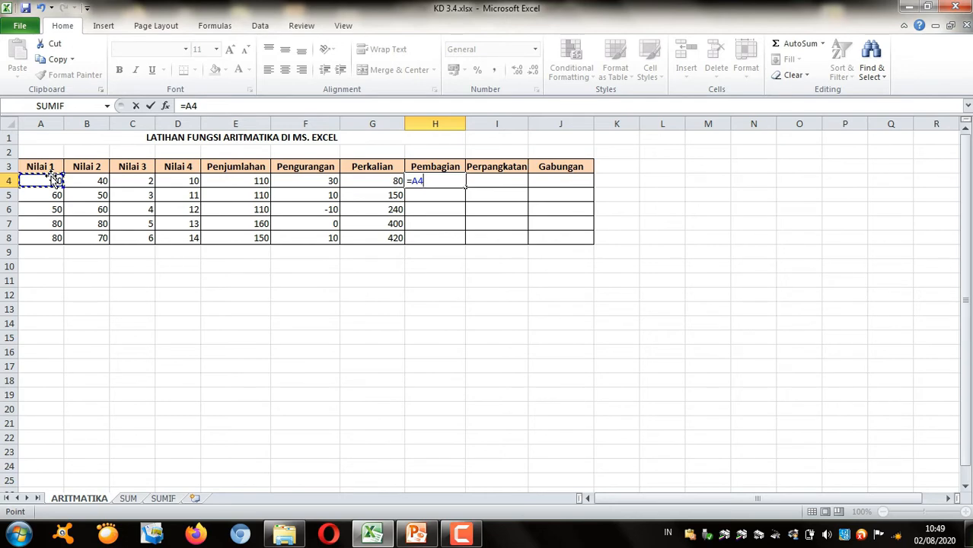
type("?")
key("BackSpace")
type("/")
left_click(131, 178)
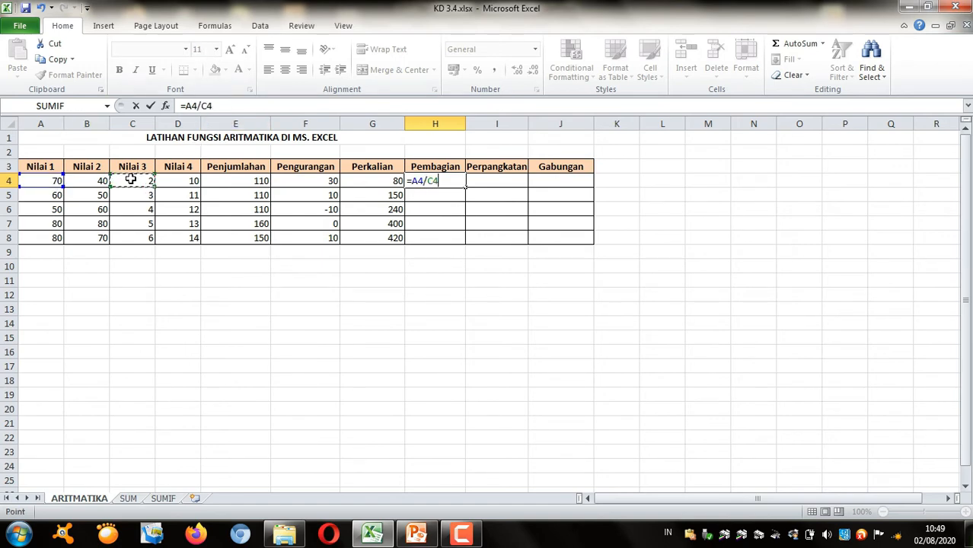
key("Return")
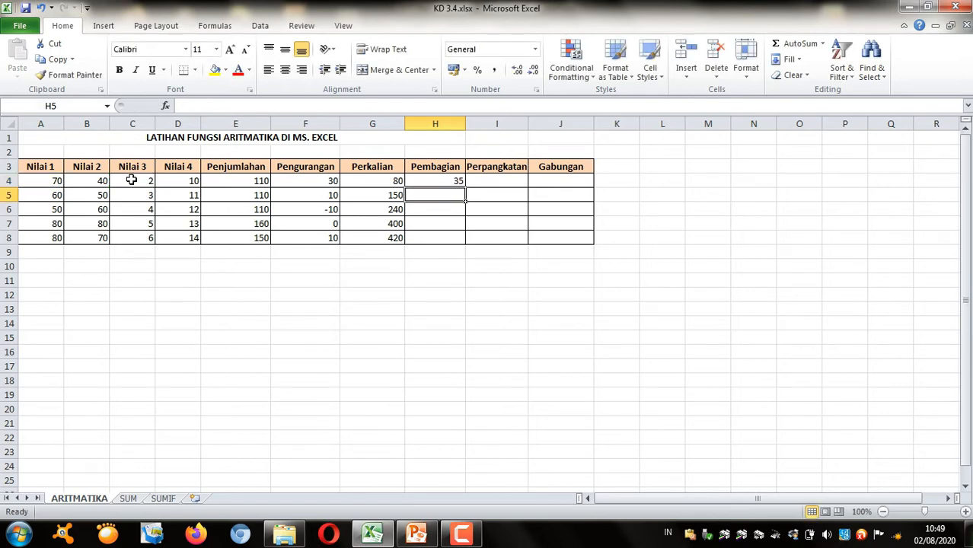
left_click(440, 179)
left_click_drag(465, 187, 464, 244)
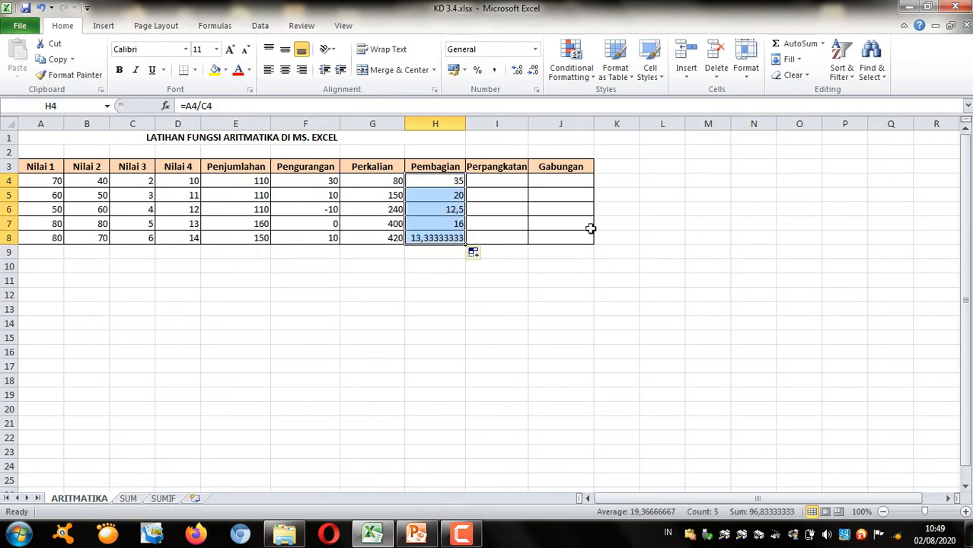
Inspect the division formulas in cells H5 to H8 to check their row references
left_click(444, 228)
double_click(444, 225)
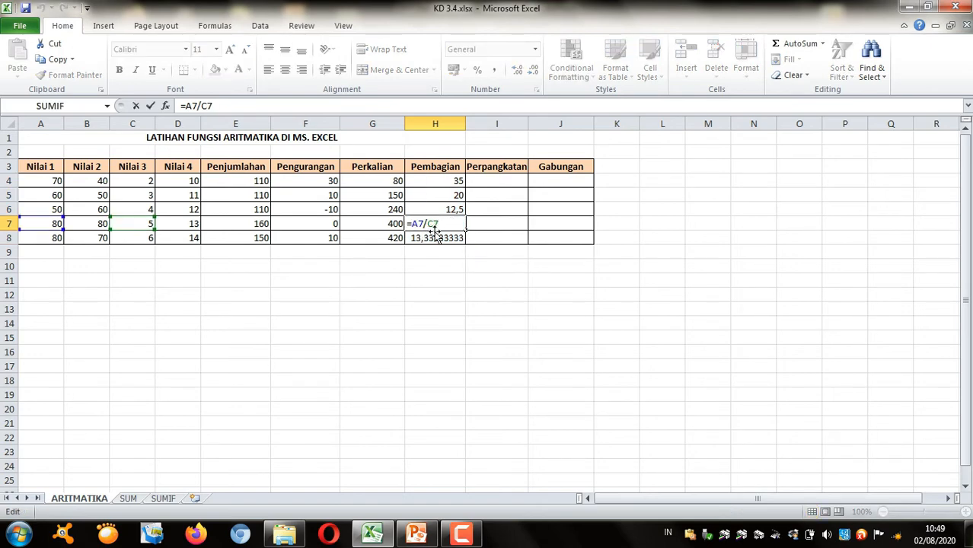
key("Return")
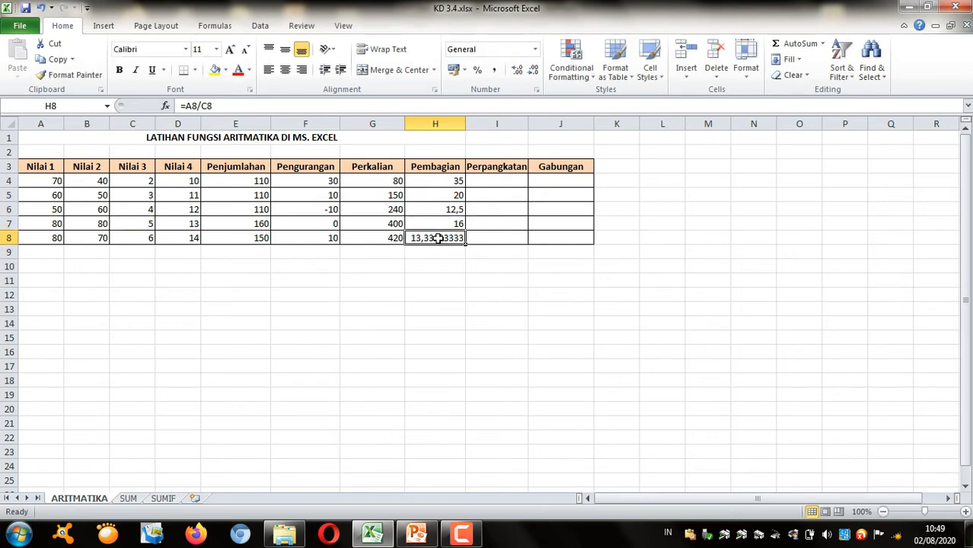
double_click(438, 240)
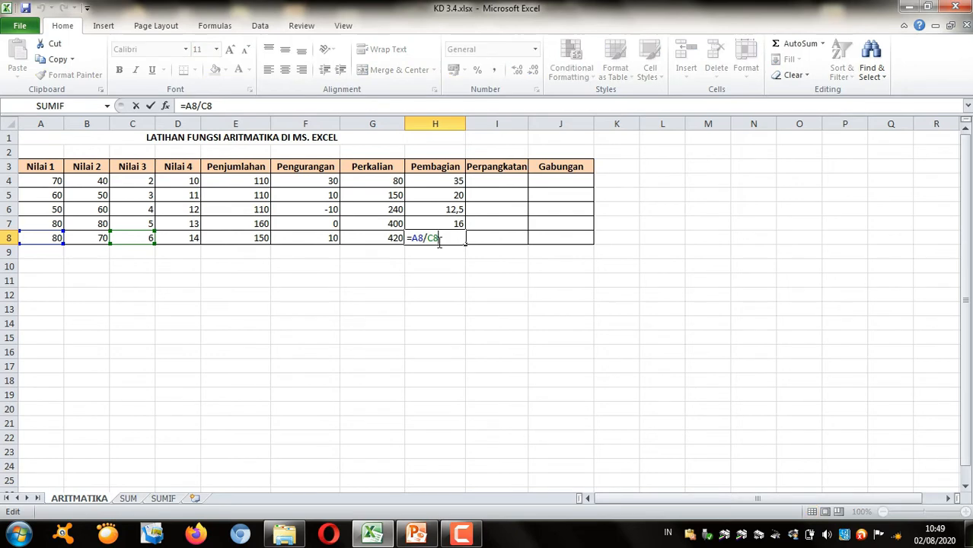
double_click(458, 206)
double_click(459, 197)
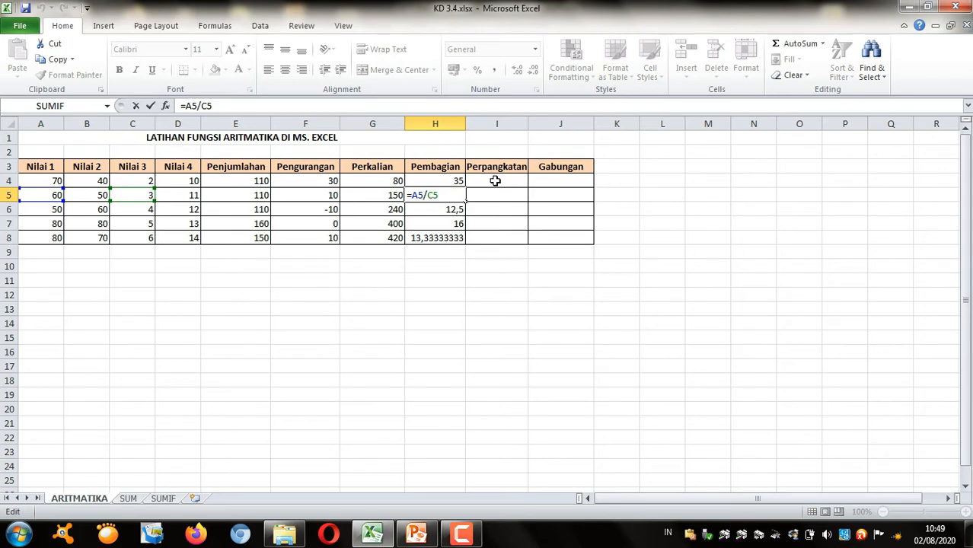
Enter the power formula =C4^2 in I4 and fill it down the Perpangkatan column to I8
left_click(493, 183)
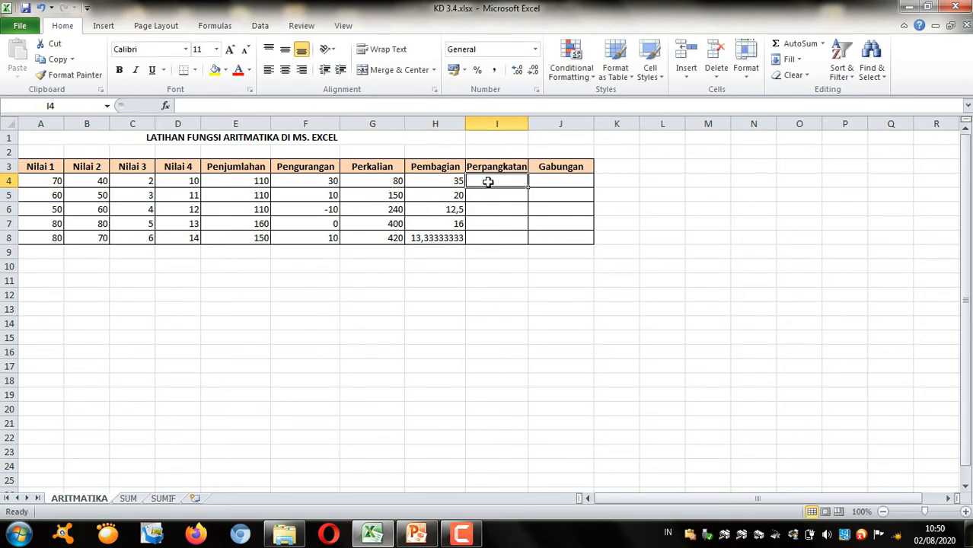
type("=")
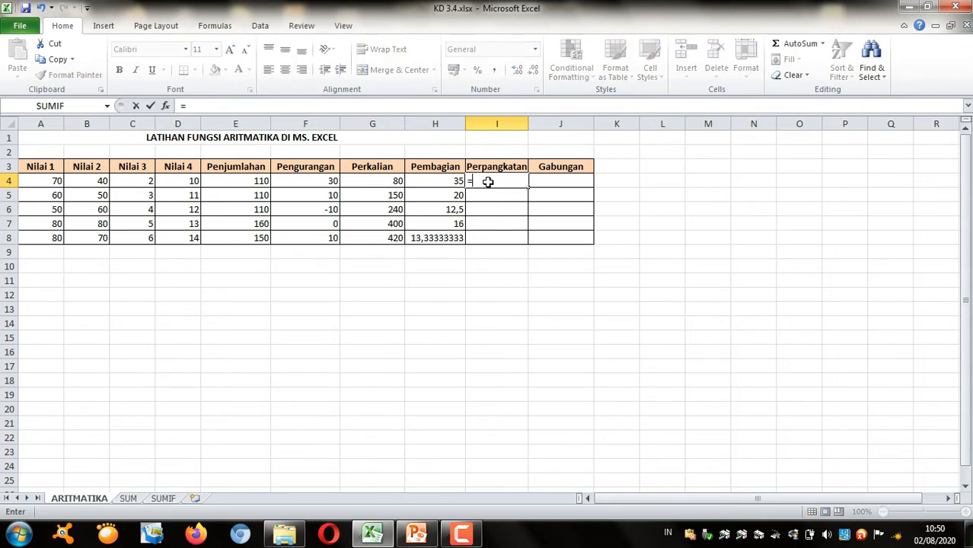
left_click(137, 181)
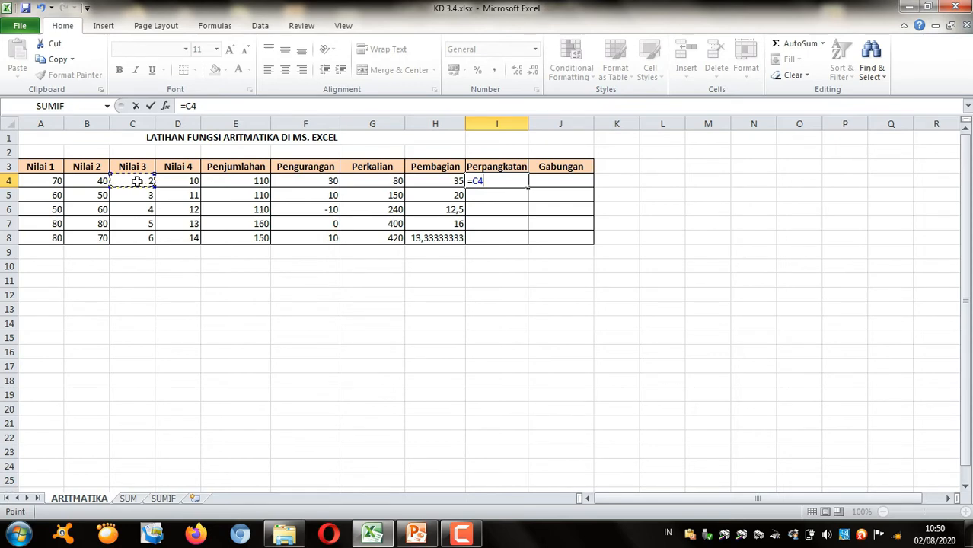
type("^2")
key("Return")
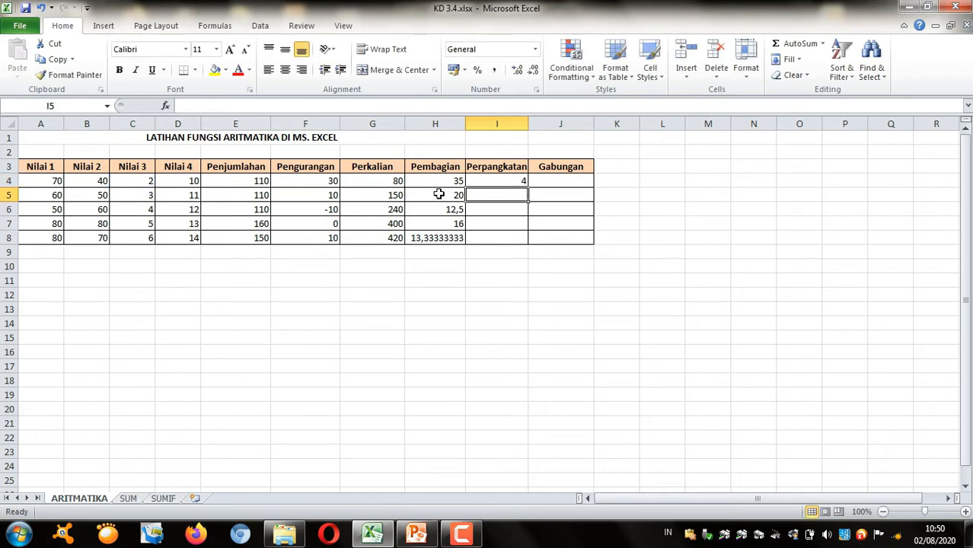
left_click(493, 181)
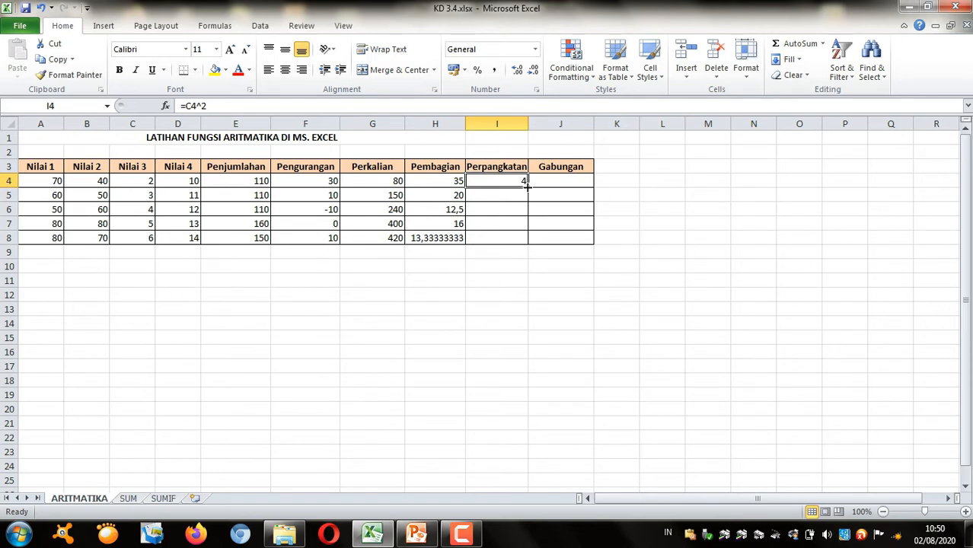
left_click_drag(527, 187, 527, 245)
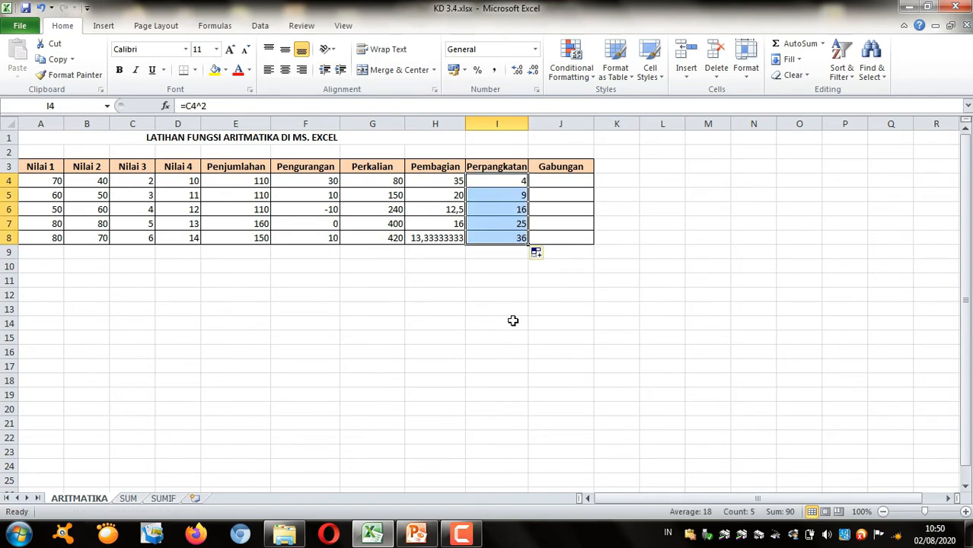
Inspect the power formulas in cells I8 up to I4 to check which row each one references
double_click(503, 237)
double_click(506, 221)
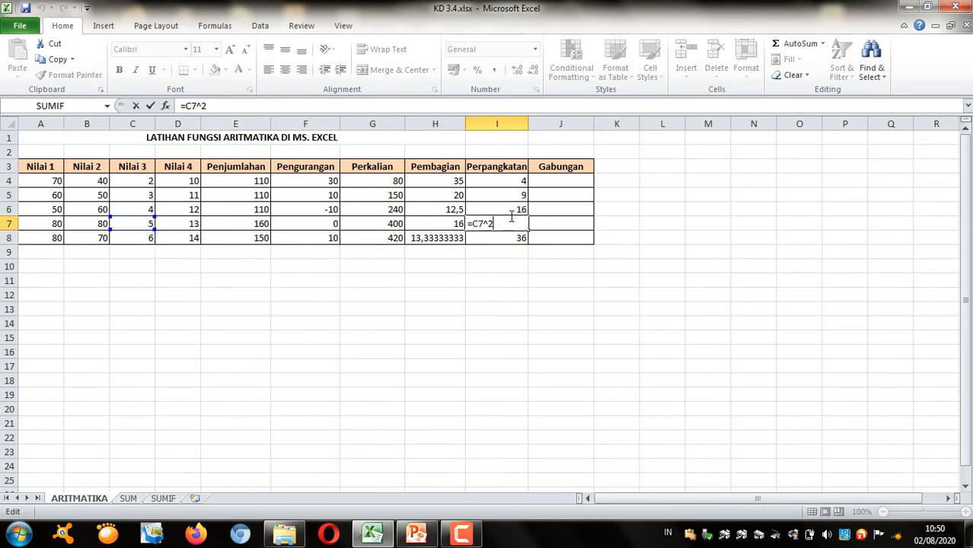
double_click(513, 207)
double_click(521, 195)
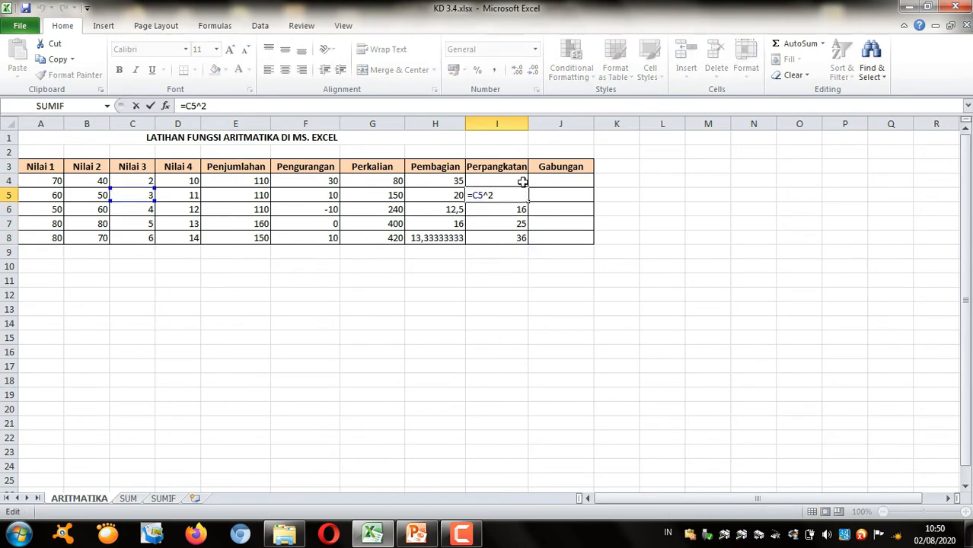
double_click(519, 181)
left_click(577, 265)
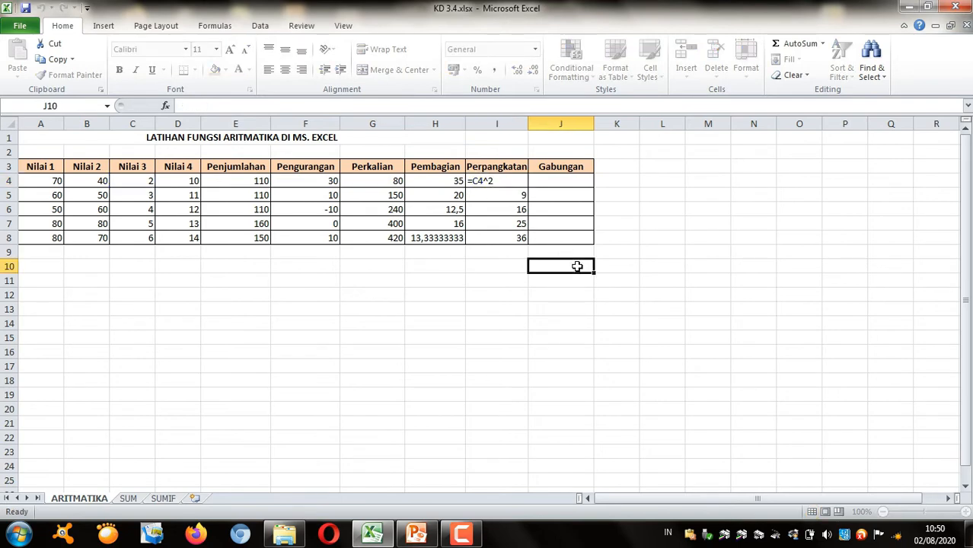
Enter the combined formula =A4+B4-C4*D4 in J4 and fill it down the Gabungan column to J8
left_click(551, 181)
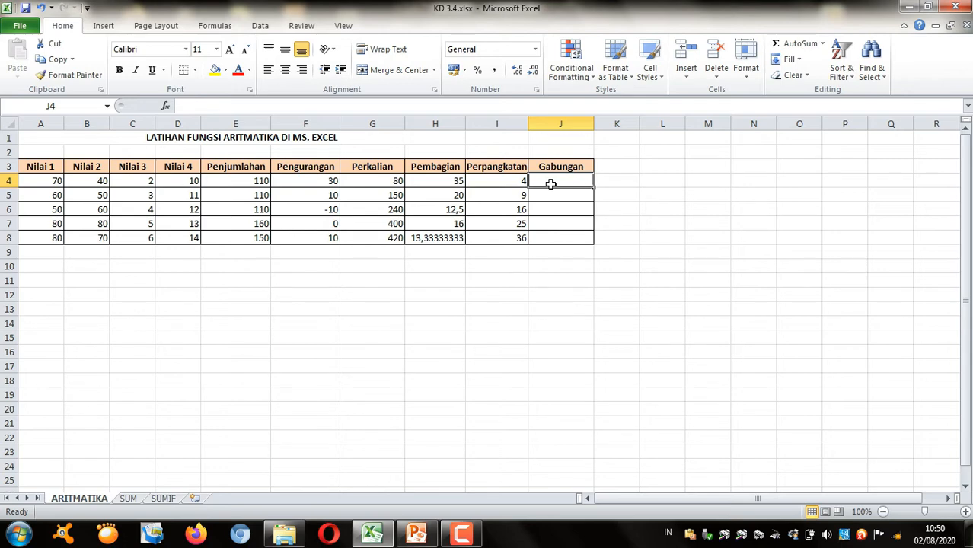
type("=")
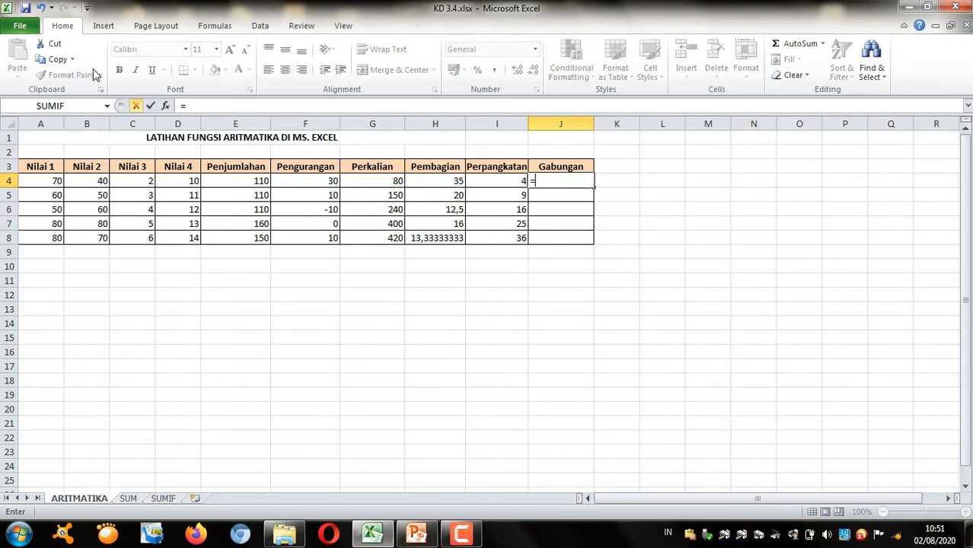
left_click(48, 189)
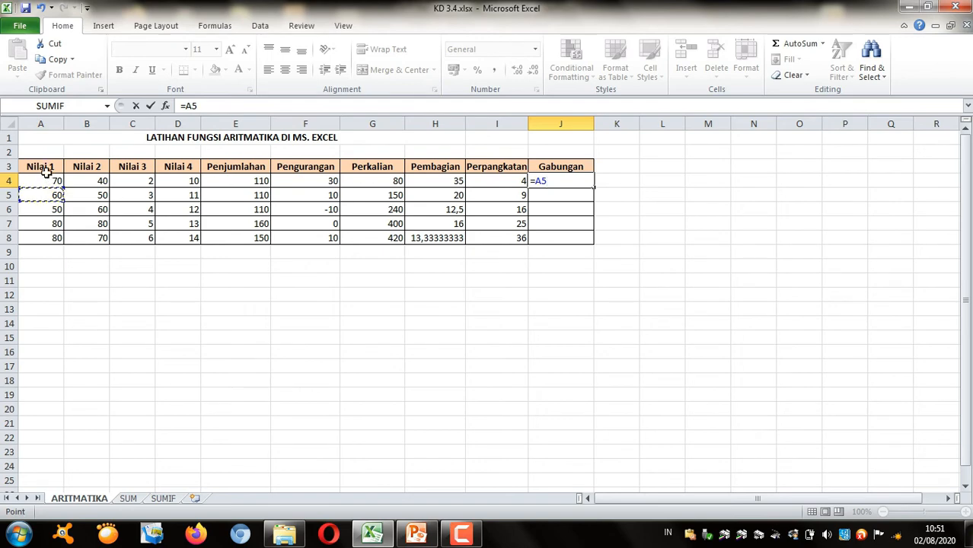
left_click(50, 179)
type("+")
left_click(94, 182)
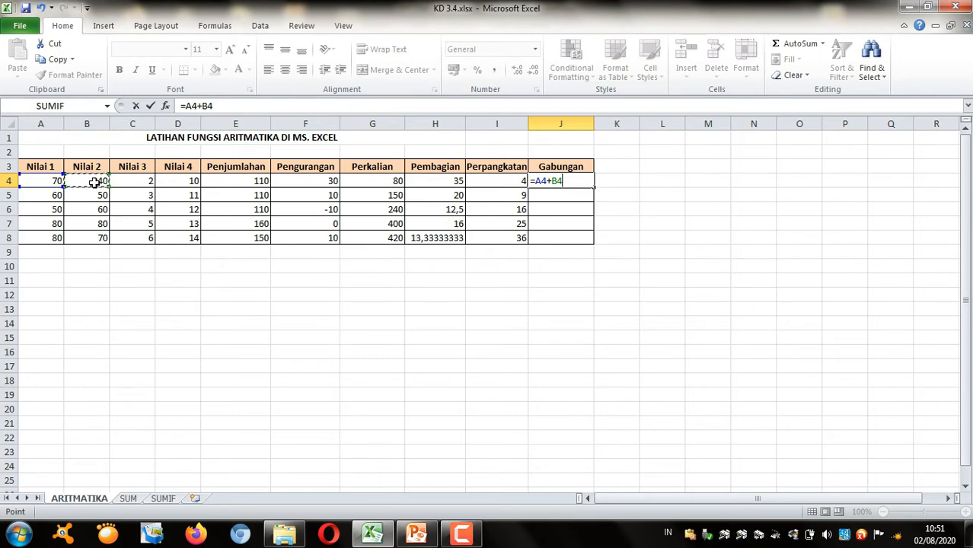
type("_")
key("BackSpace")
left_click(140, 179)
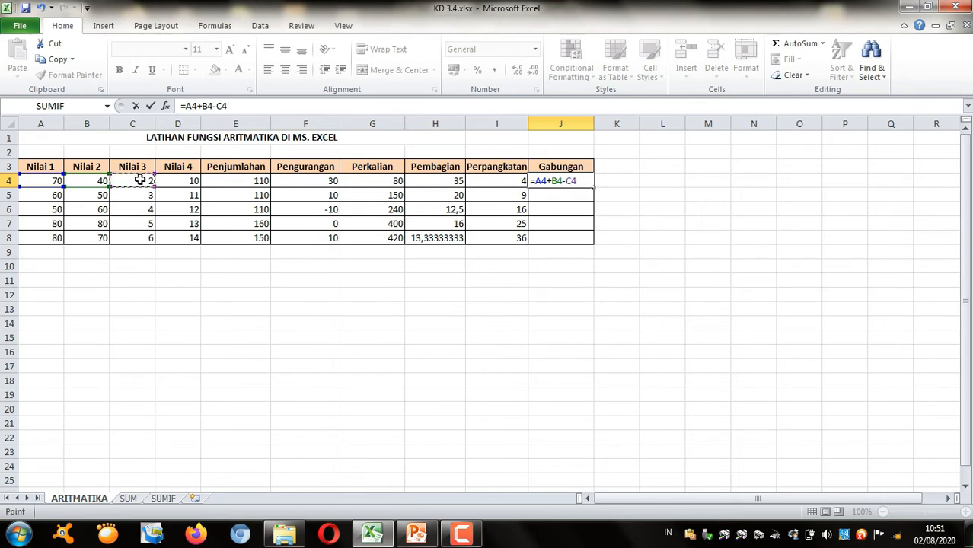
type("*")
left_click(187, 185)
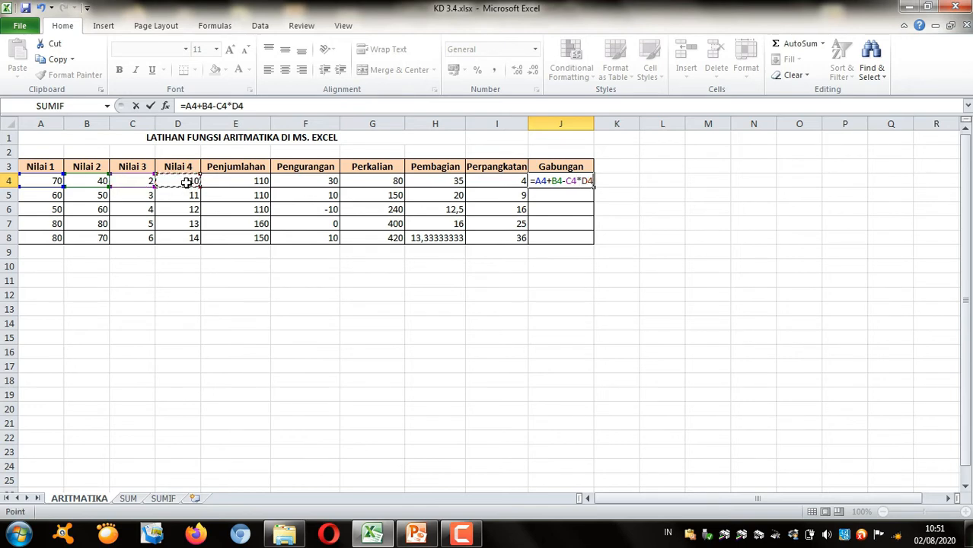
key("Return")
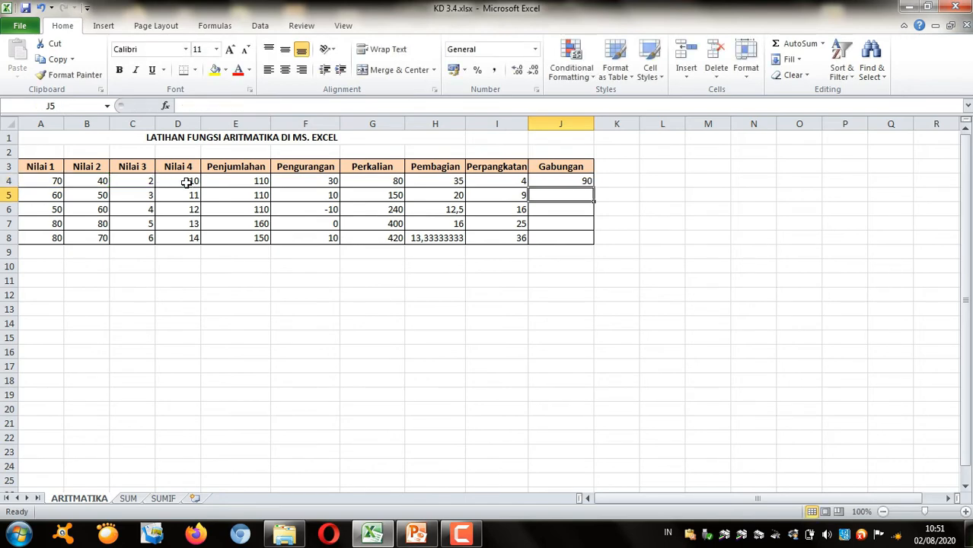
left_click(582, 183)
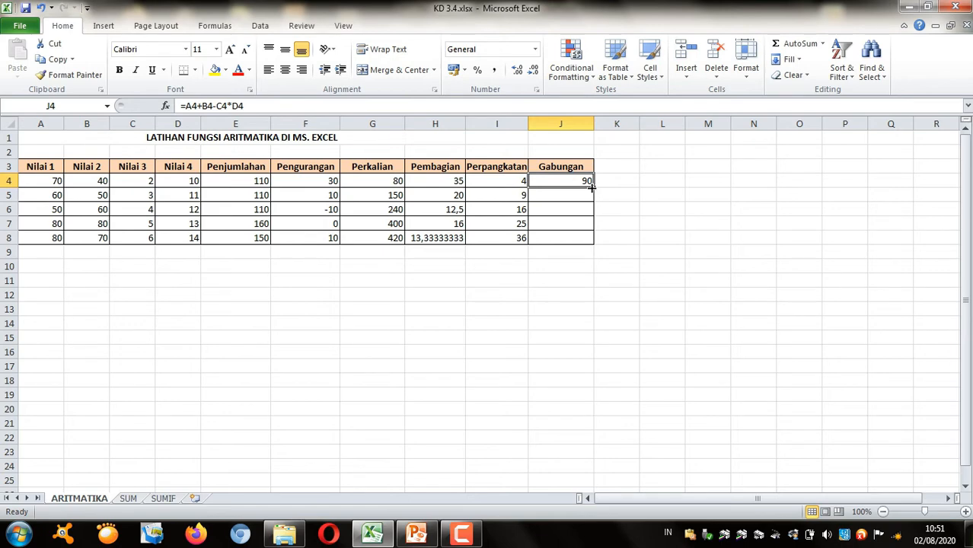
left_click_drag(593, 188, 576, 239)
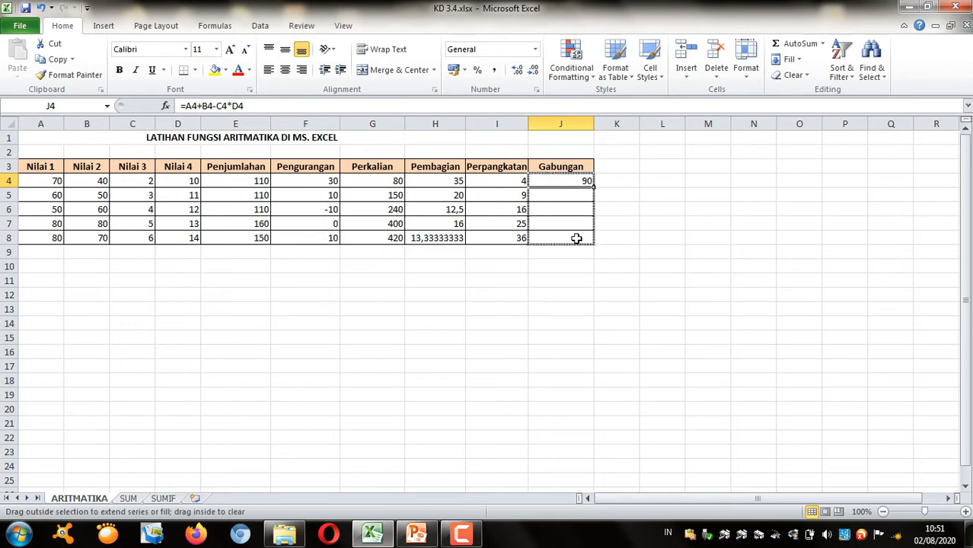
left_click(536, 295)
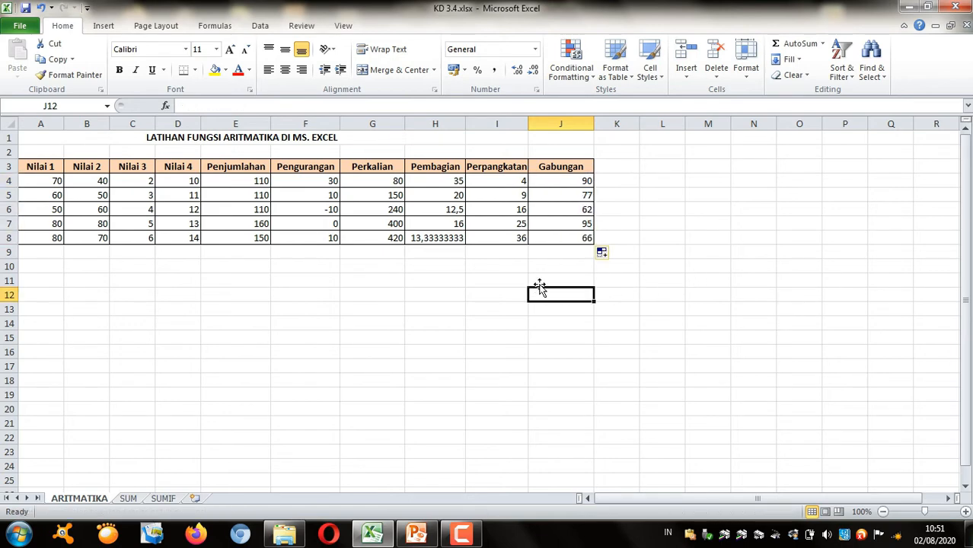
Inspect the combined formulas in cells J8 up to J5 to check which row each one references
left_click(559, 238)
double_click(559, 238)
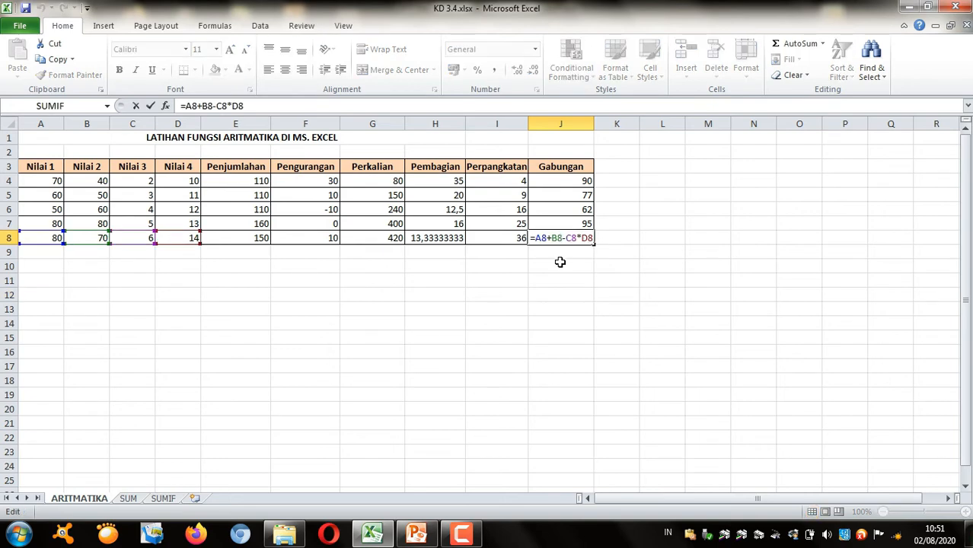
key("Return")
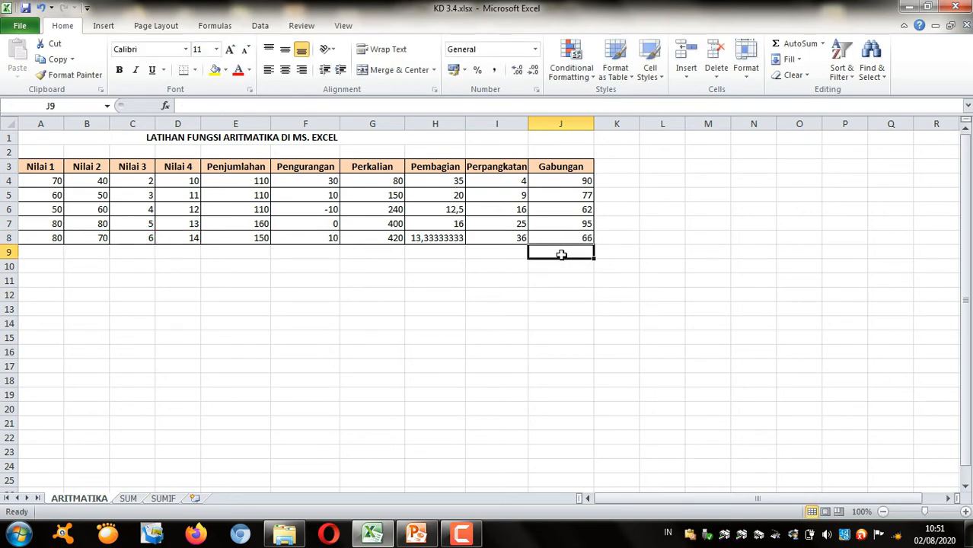
double_click(570, 223)
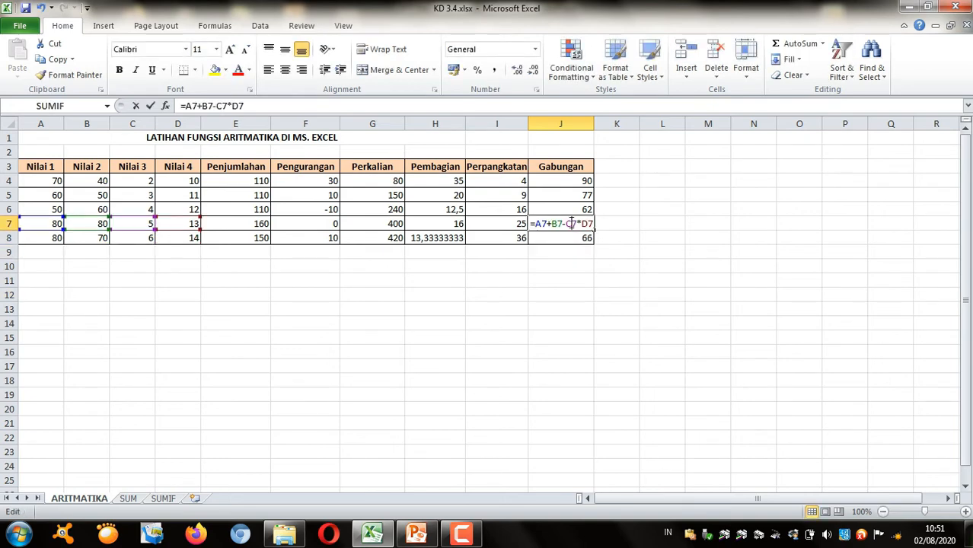
left_click(567, 262)
double_click(568, 209)
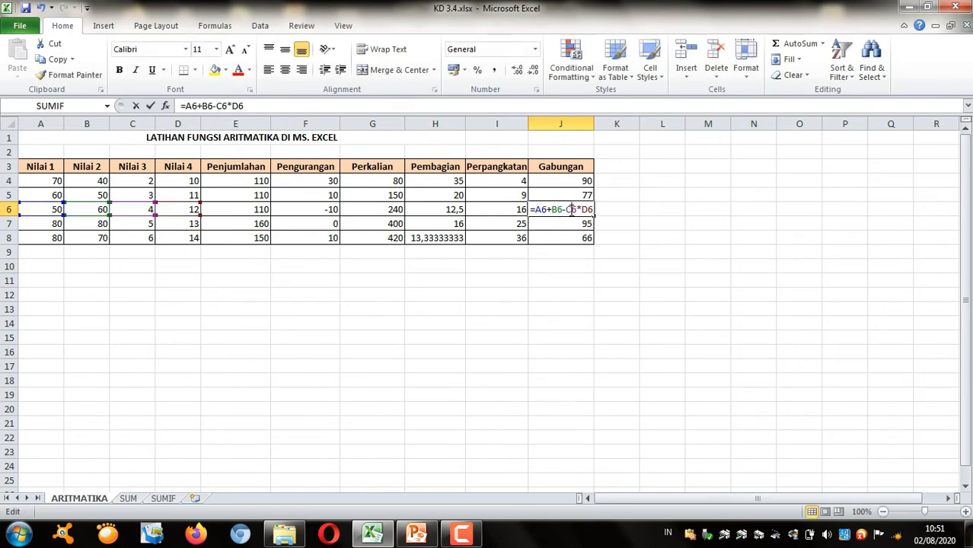
left_click(576, 254)
double_click(568, 195)
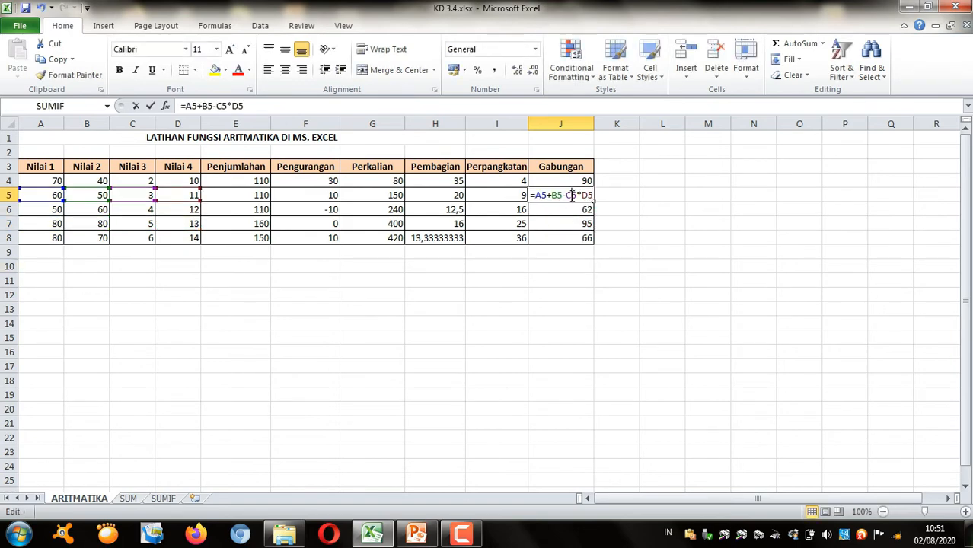
left_click(588, 275)
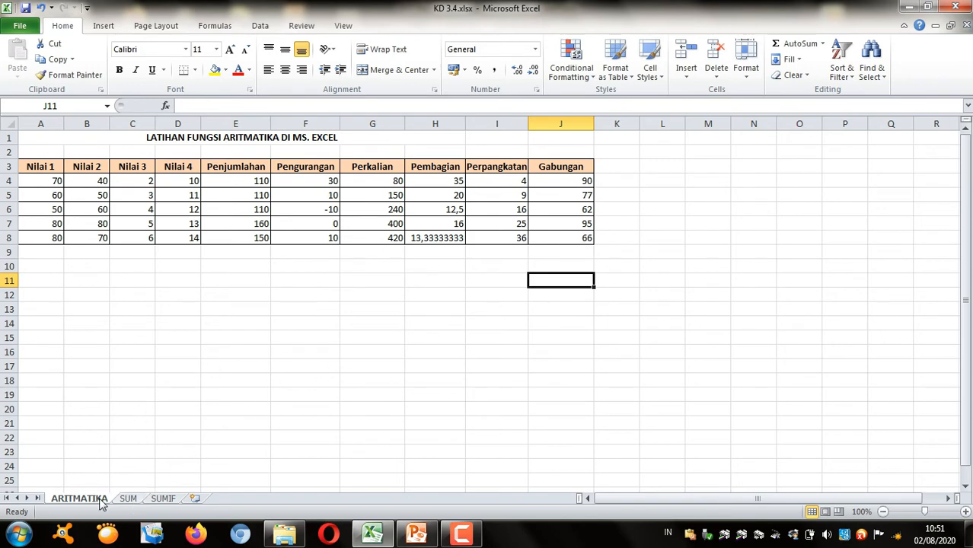
Switch to the SUM worksheet
left_click(126, 500)
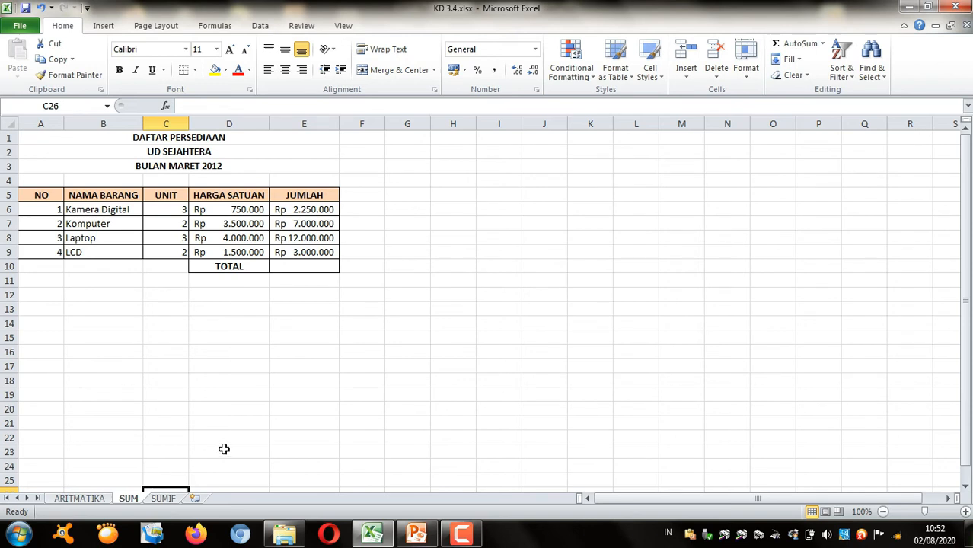
Enter the formula =SUM(E6:E9) in the TOTAL cell E10 to add up the JUMLAH column
left_click(291, 266)
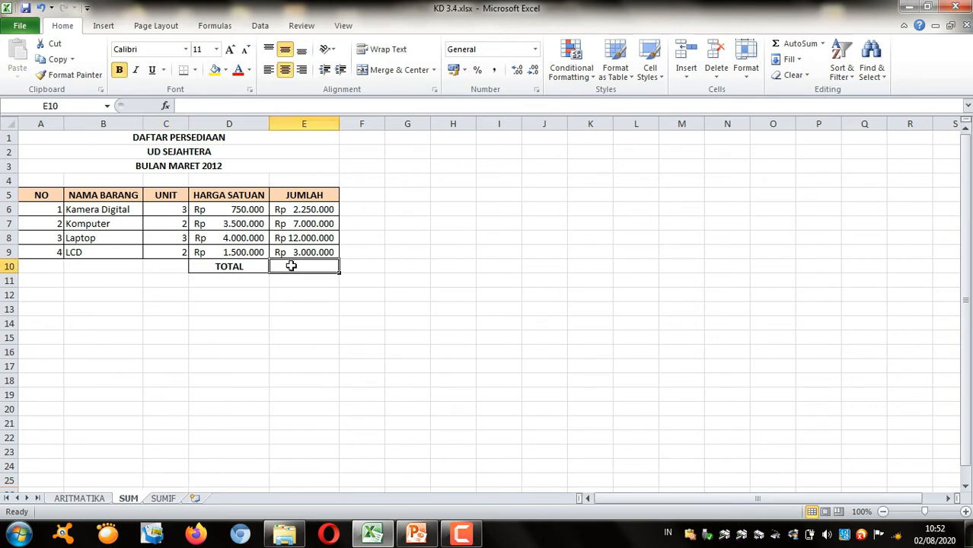
type("=SUM")
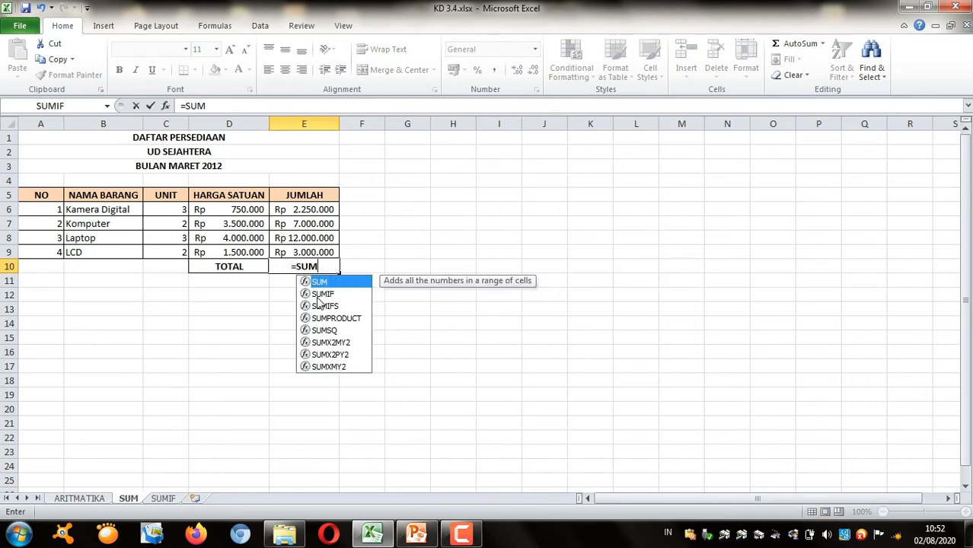
double_click(337, 283)
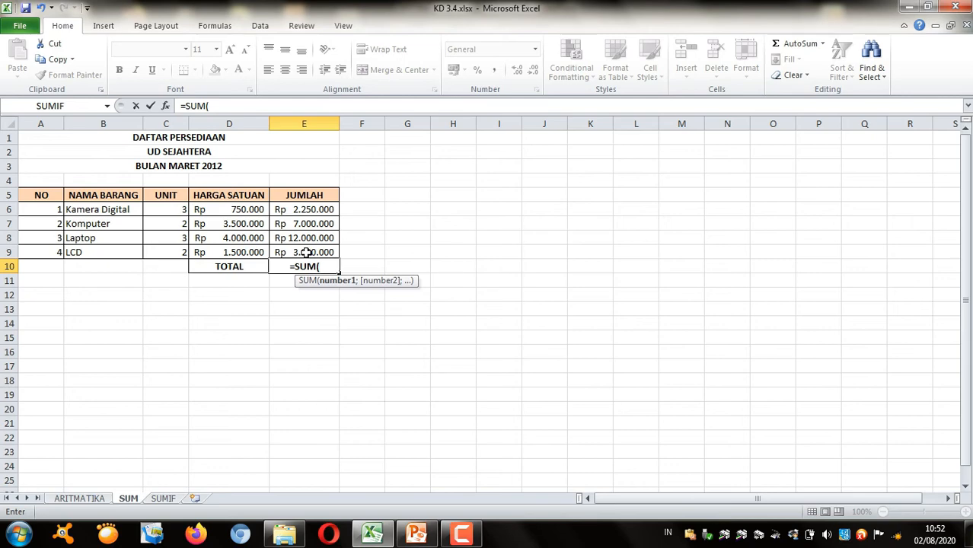
type("E6")
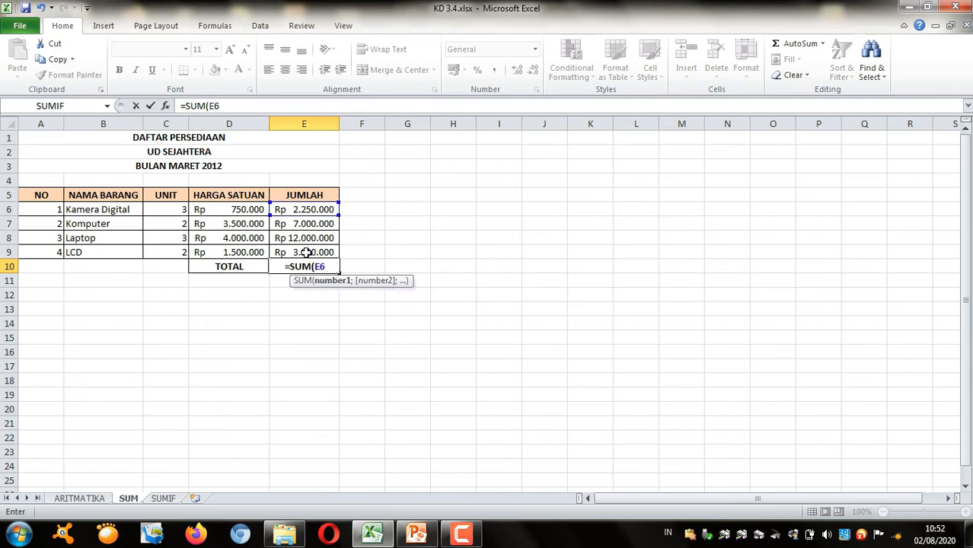
type(":")
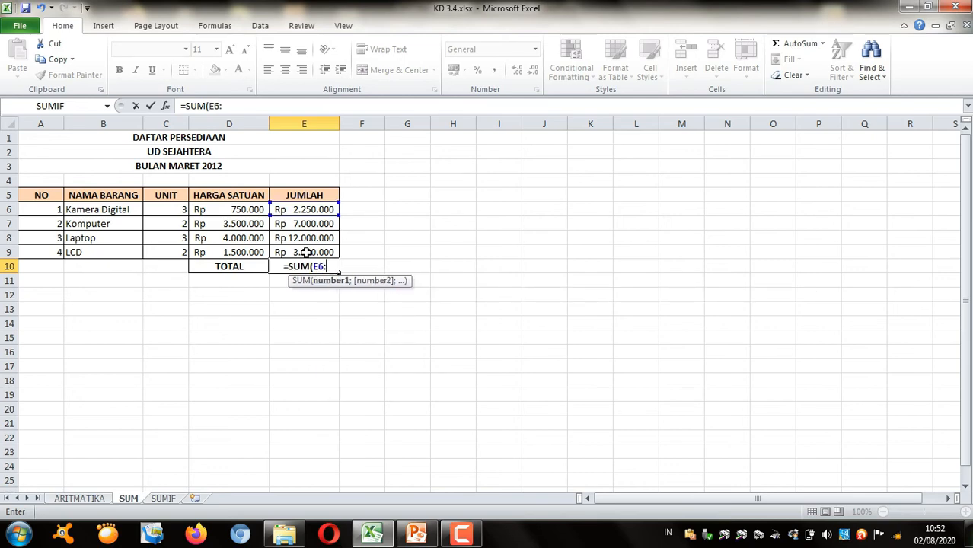
type("E")
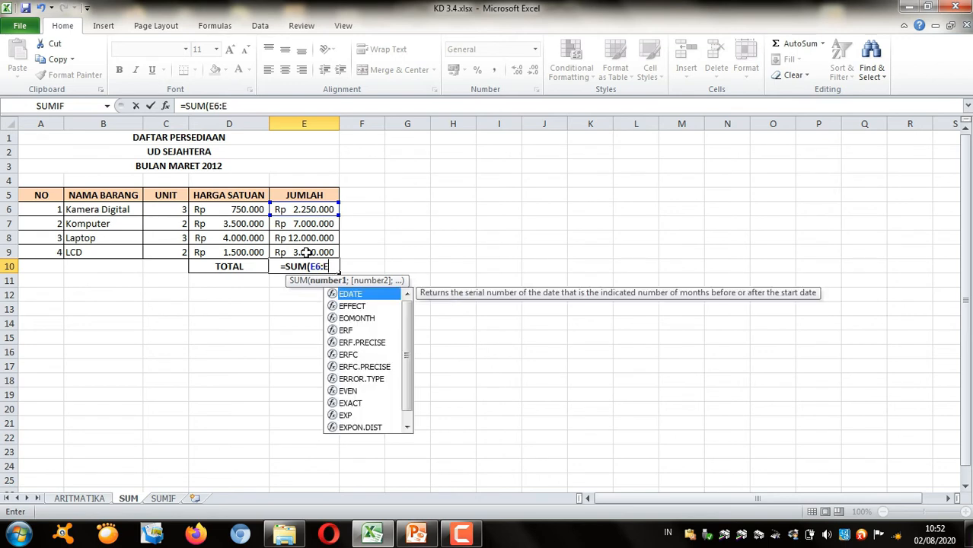
type("9")
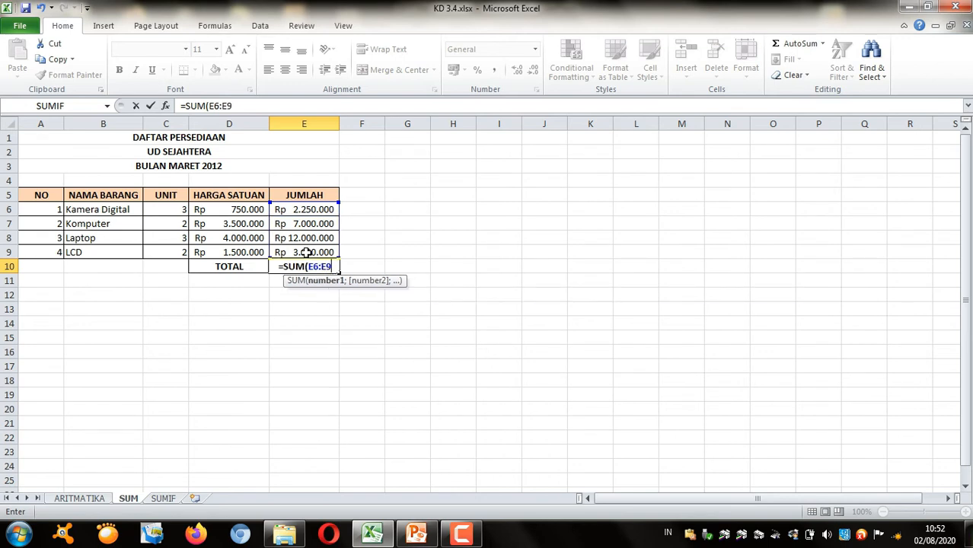
type(")")
key("Return")
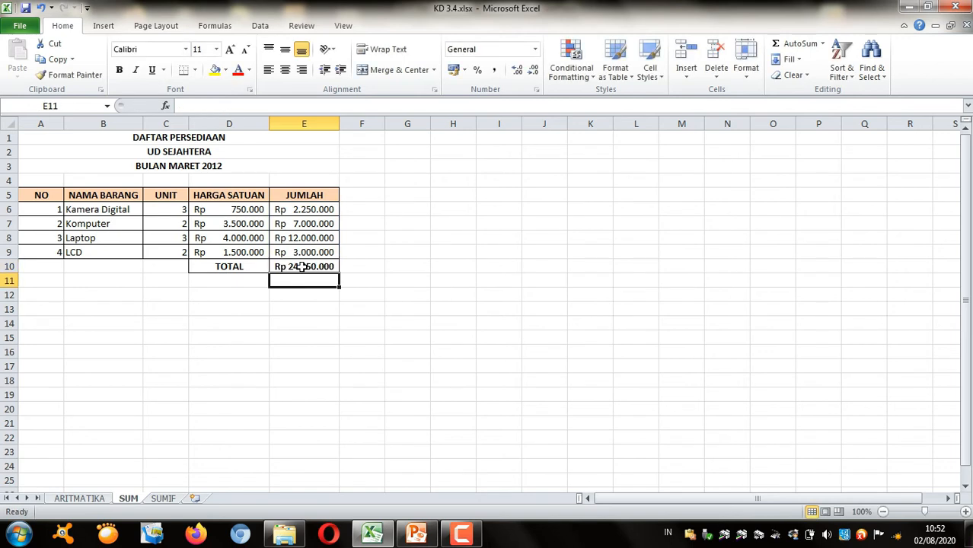
Clear the SUM formula from the TOTAL cell E10
left_click(303, 266)
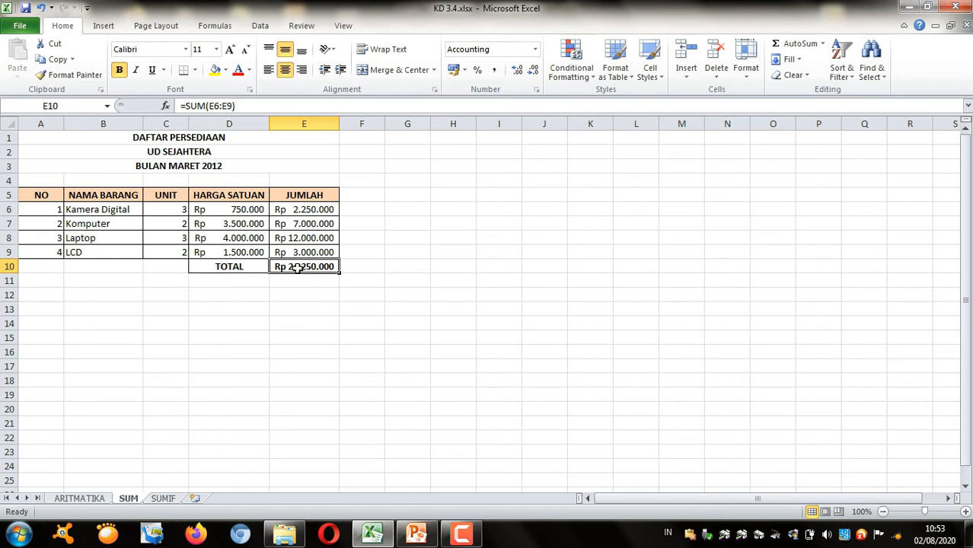
key("BackSpace")
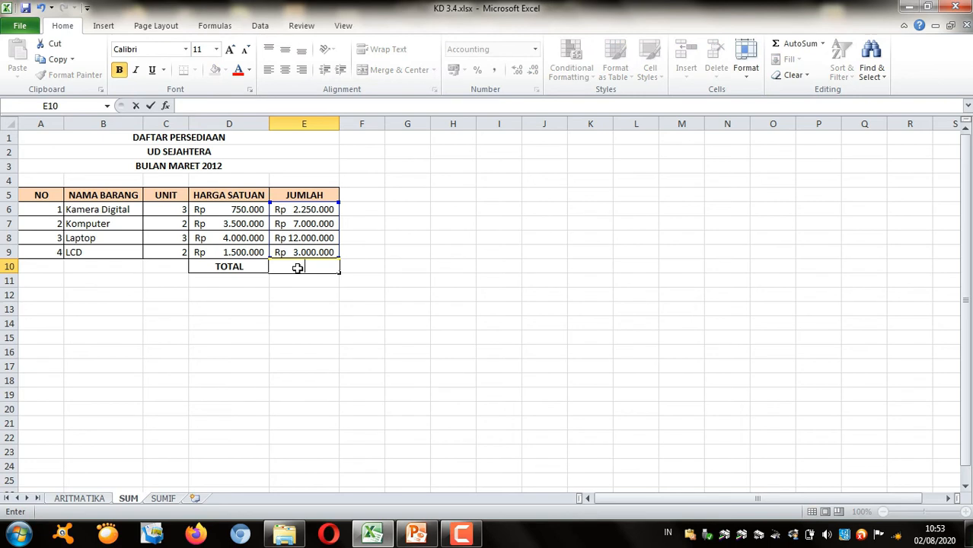
left_click(308, 337)
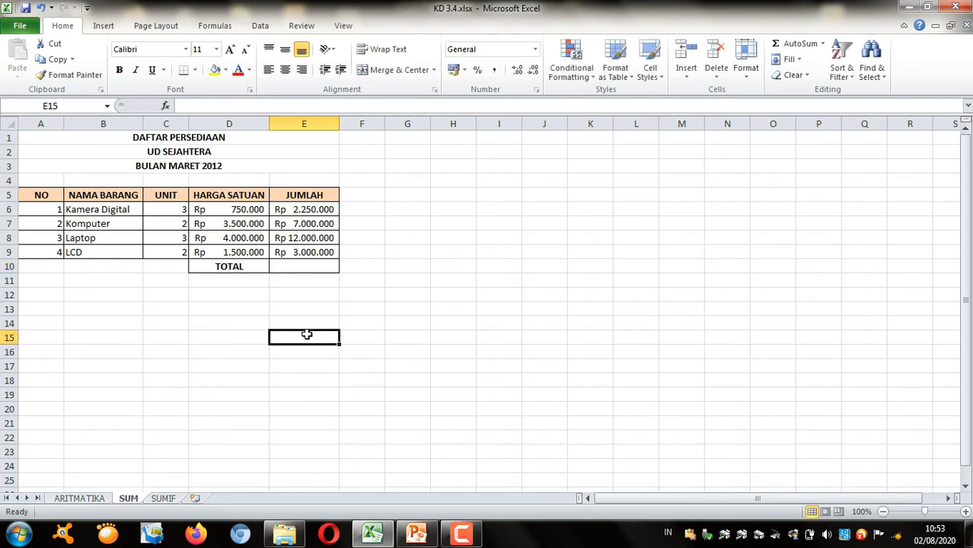
Total the JUMLAH values E6:E9 in cell E10 with AutoSum and reselect the cell to check its formula
left_click(302, 268)
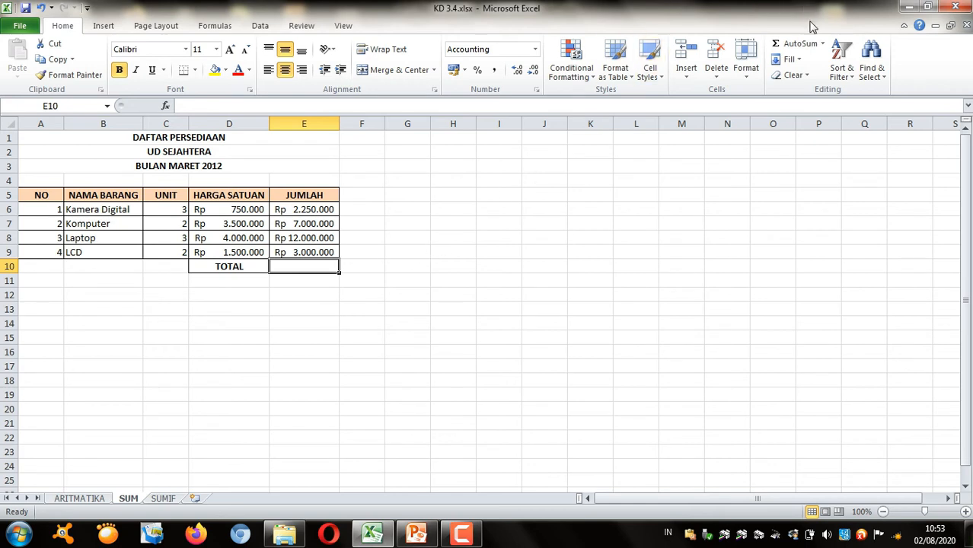
left_click(776, 45)
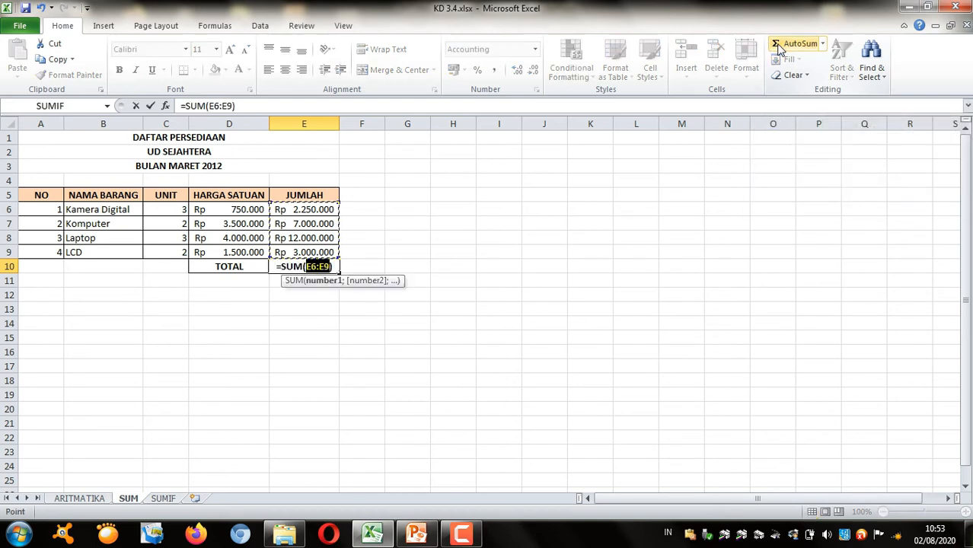
left_click(776, 46)
left_click(301, 294)
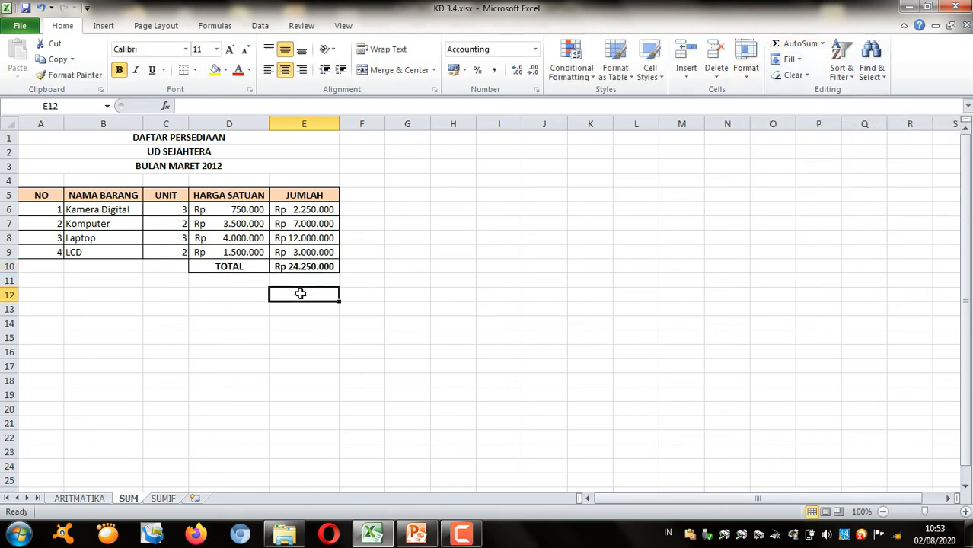
left_click(327, 268)
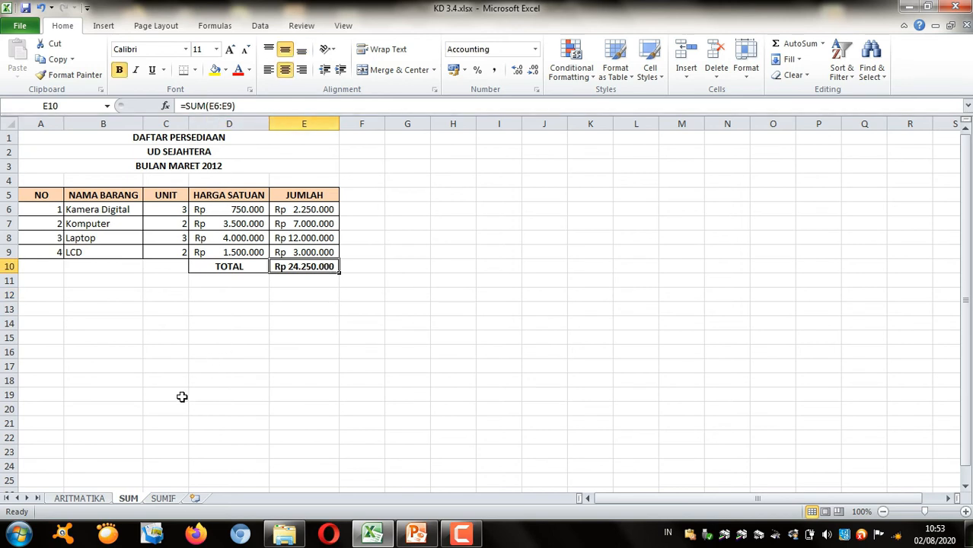
On the SUMIF worksheet, begin a SUMIF formula in C12 with the range b5:b9 and the criterion "Galaxy Mini"
left_click(160, 499)
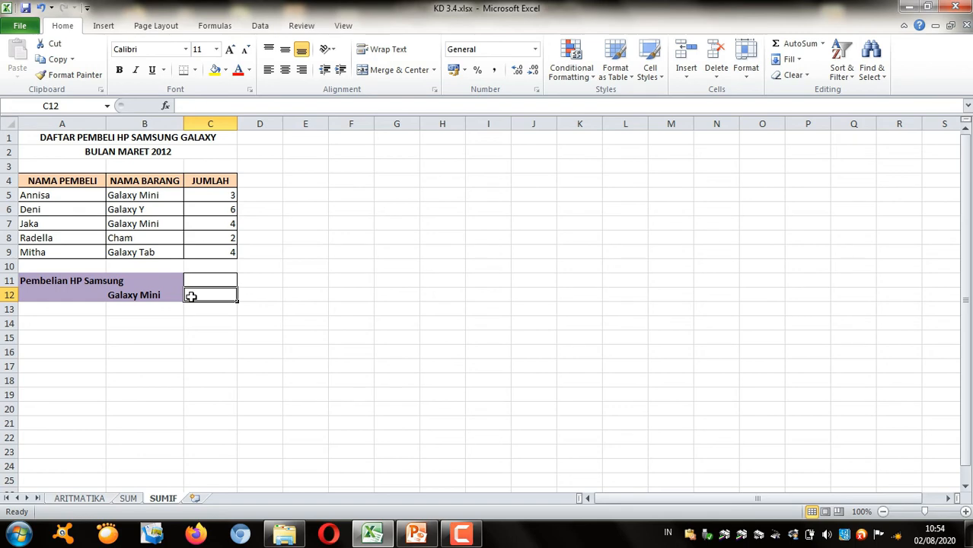
type("=SUMI")
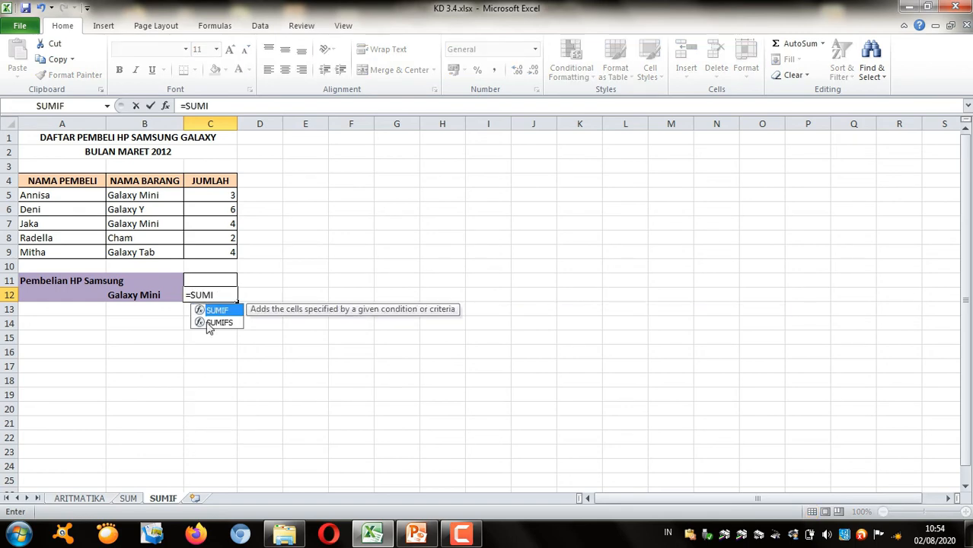
double_click(221, 311)
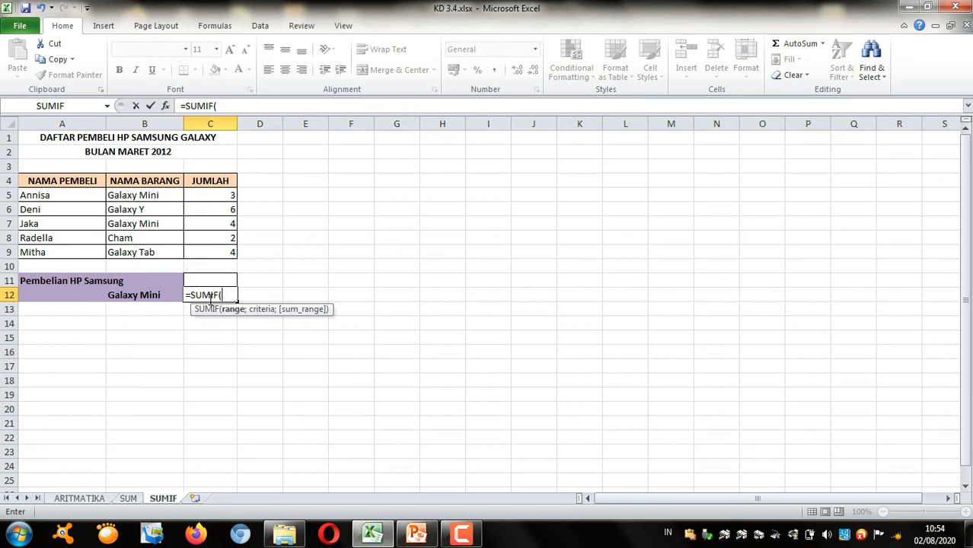
type("b")
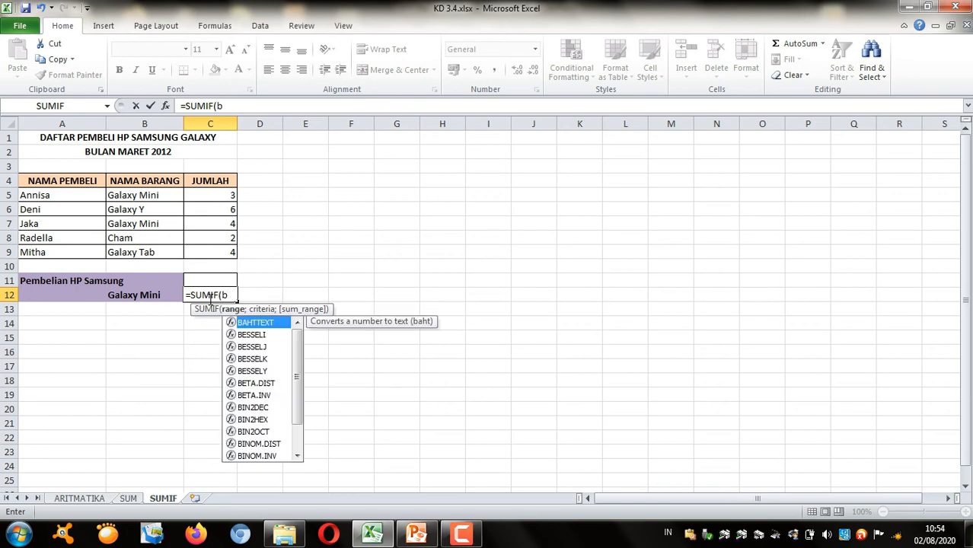
type("5:")
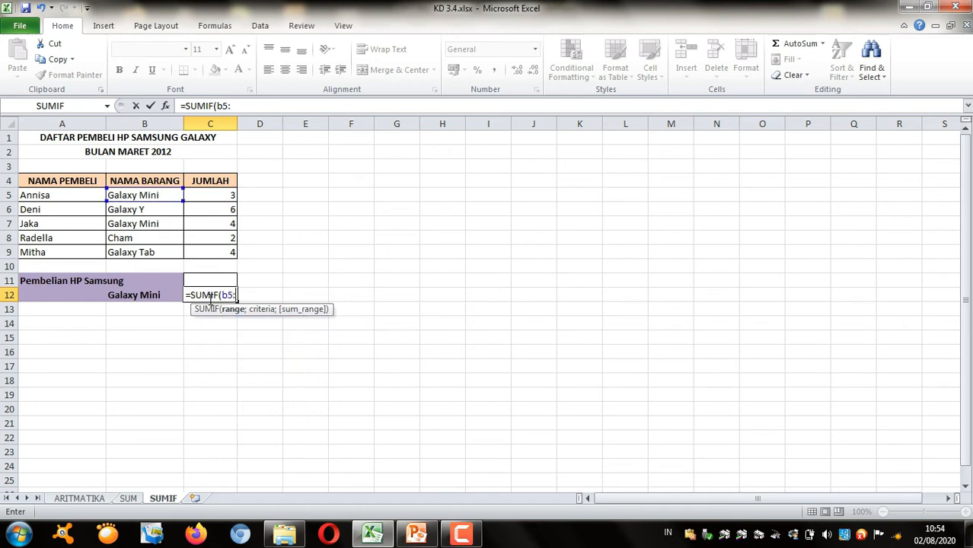
type("b9")
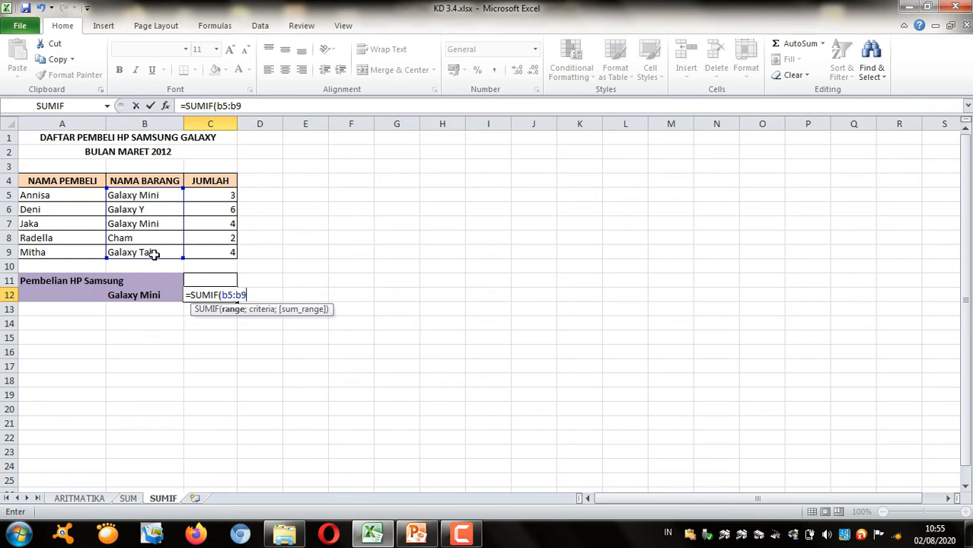
type(";")
type("\"G")
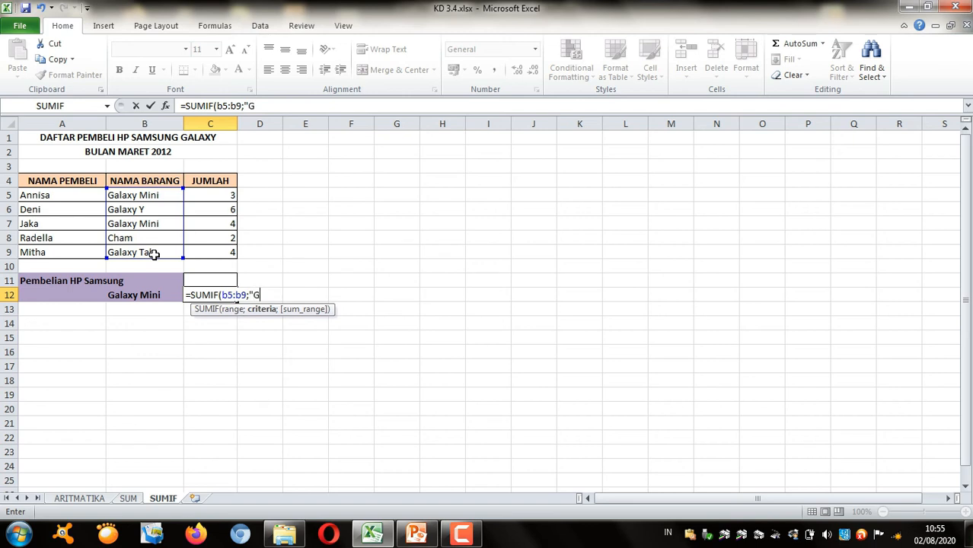
type("alaxy Mini\"")
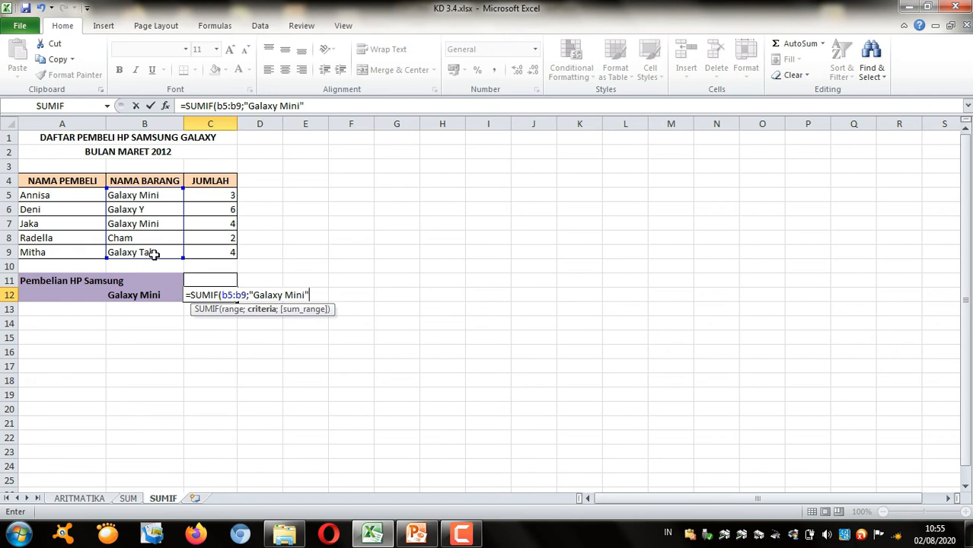
Complete the SUMIF formula in C12 with the sum range C5:C9 and enter it
type(";")
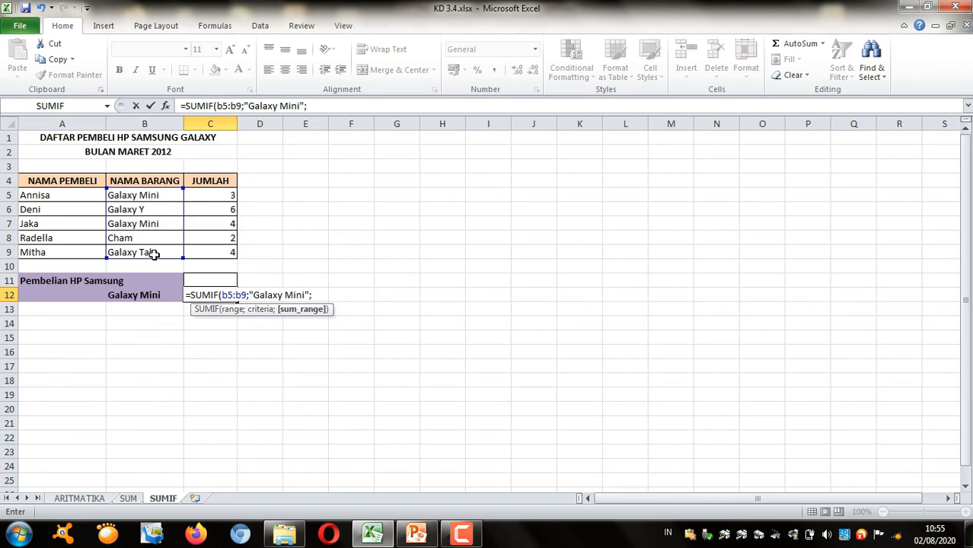
type("c")
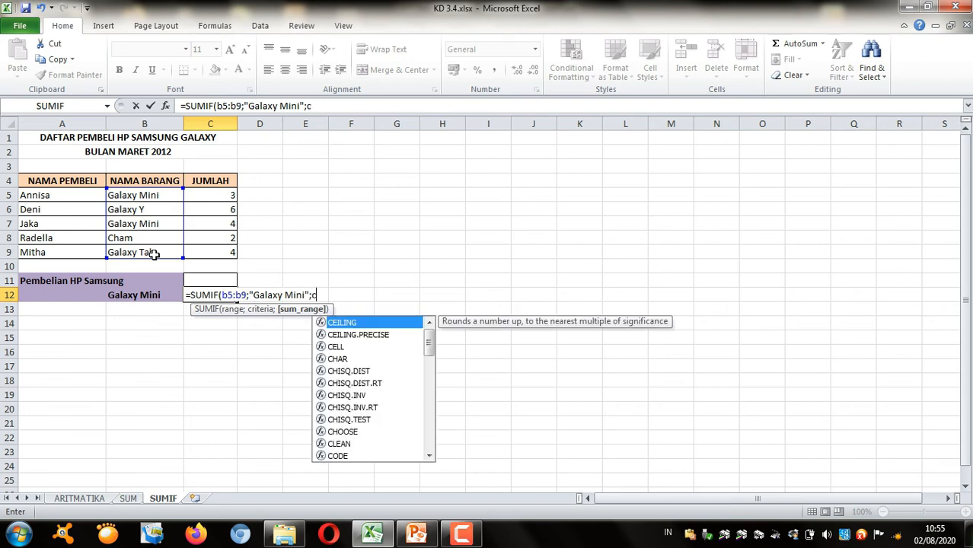
key("BackSpace")
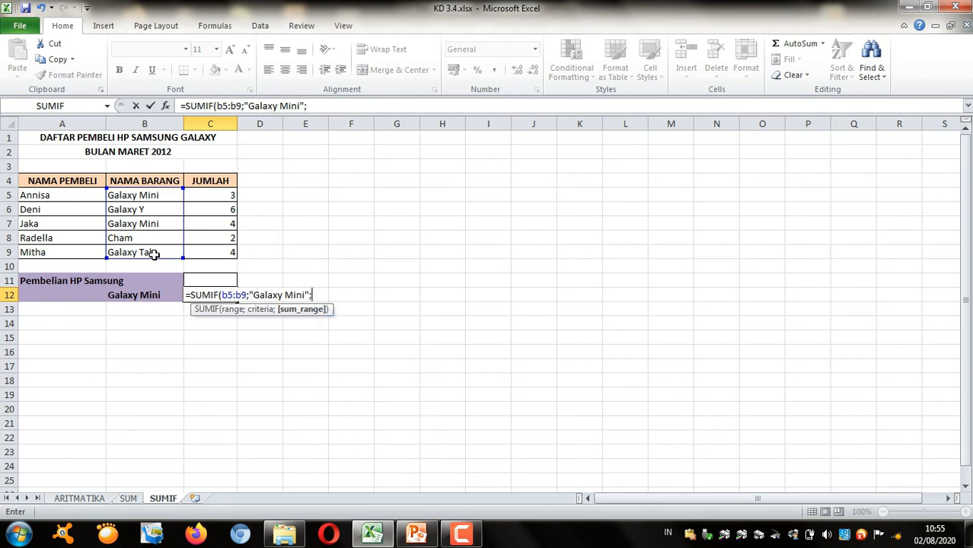
type("c")
key("BackSpace")
type("C")
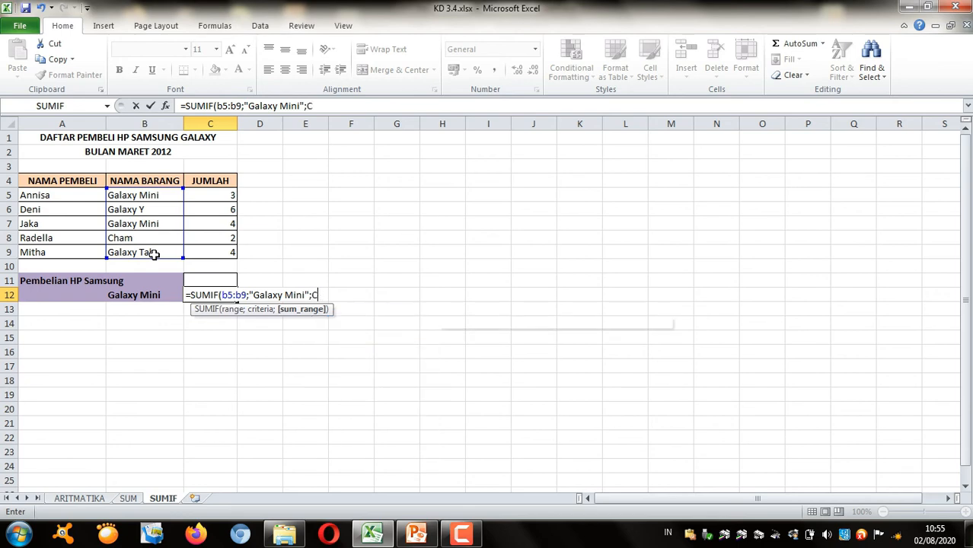
type("5")
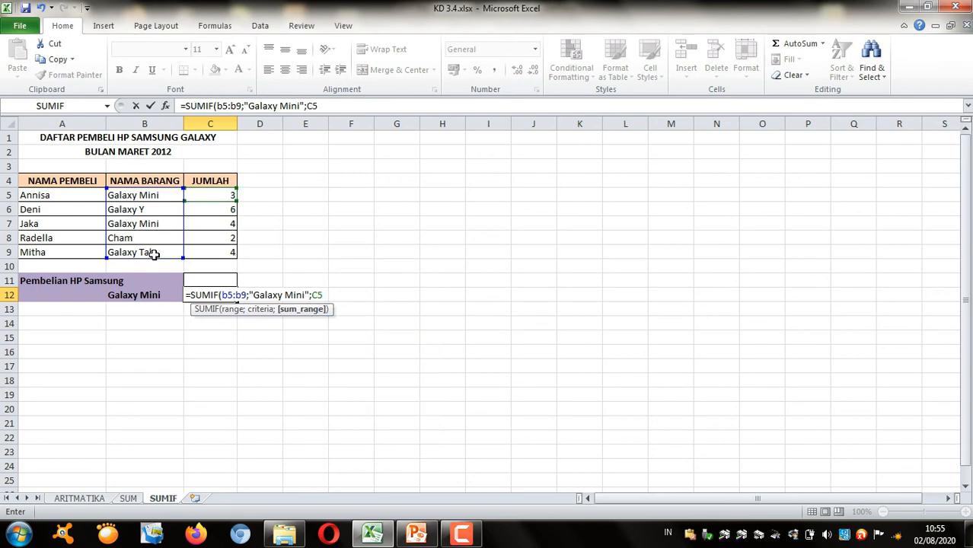
type(":C")
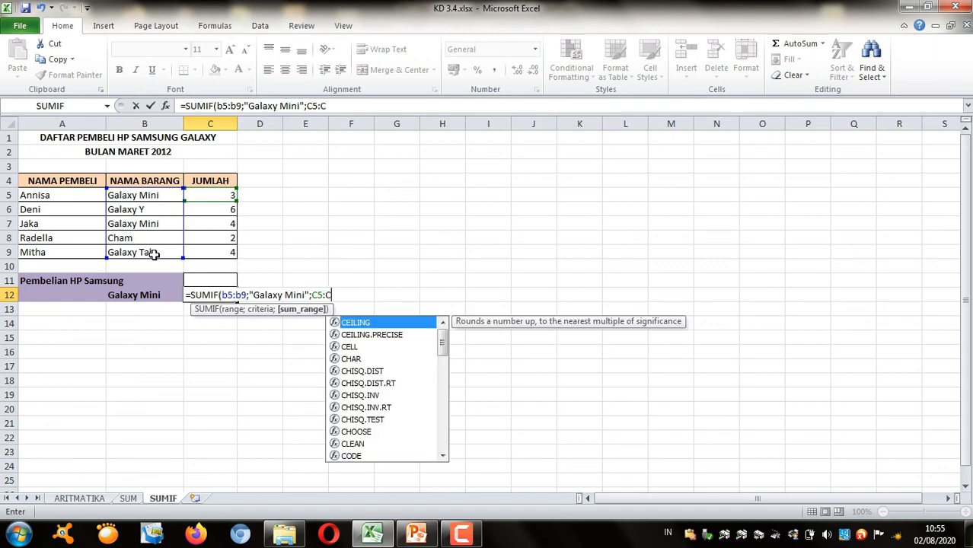
type("9)")
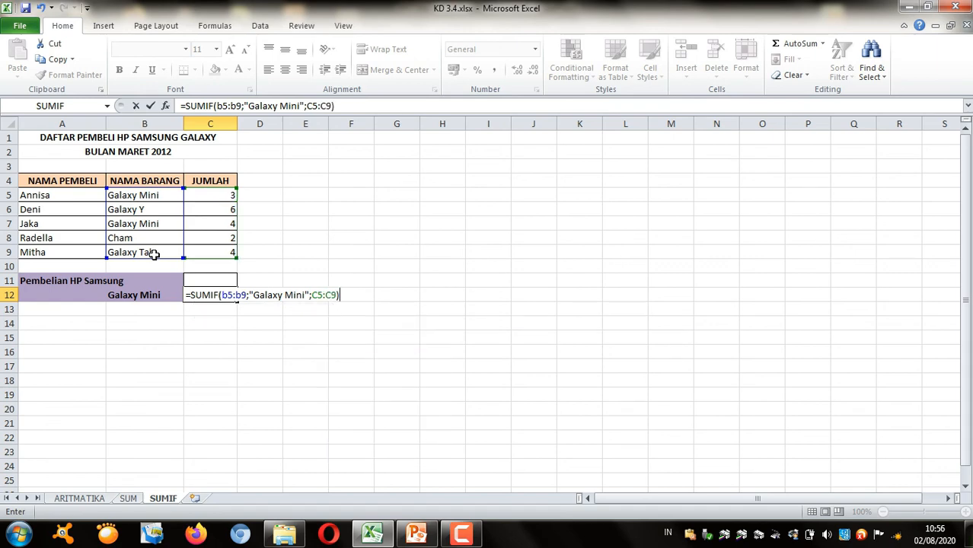
key("Return")
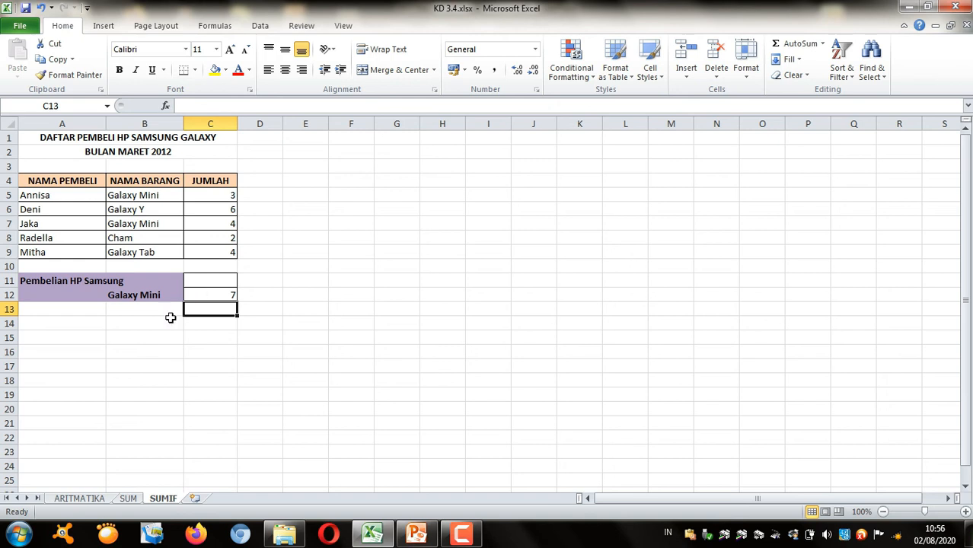
Clear the formula from C12 and insert the SUMIF function there through Insert Function
left_click(227, 293)
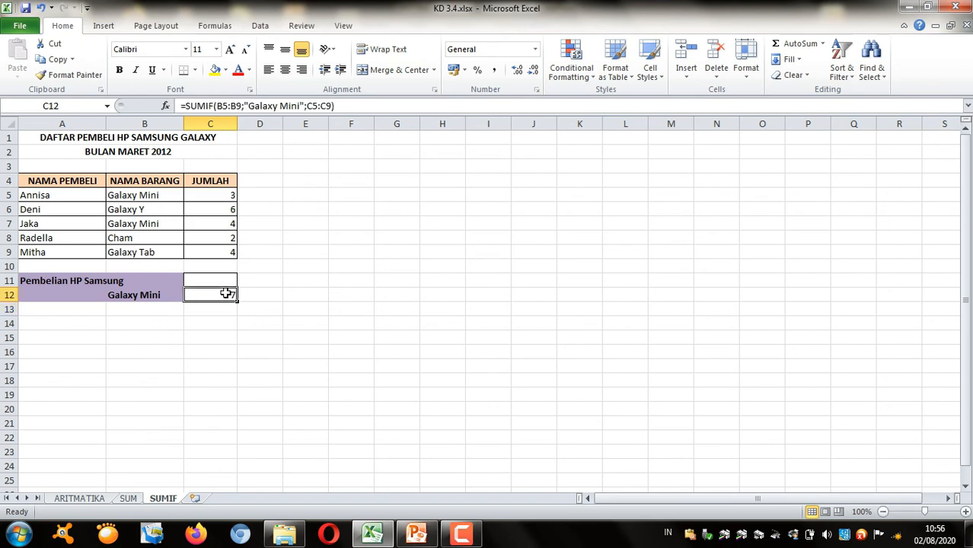
double_click(226, 293)
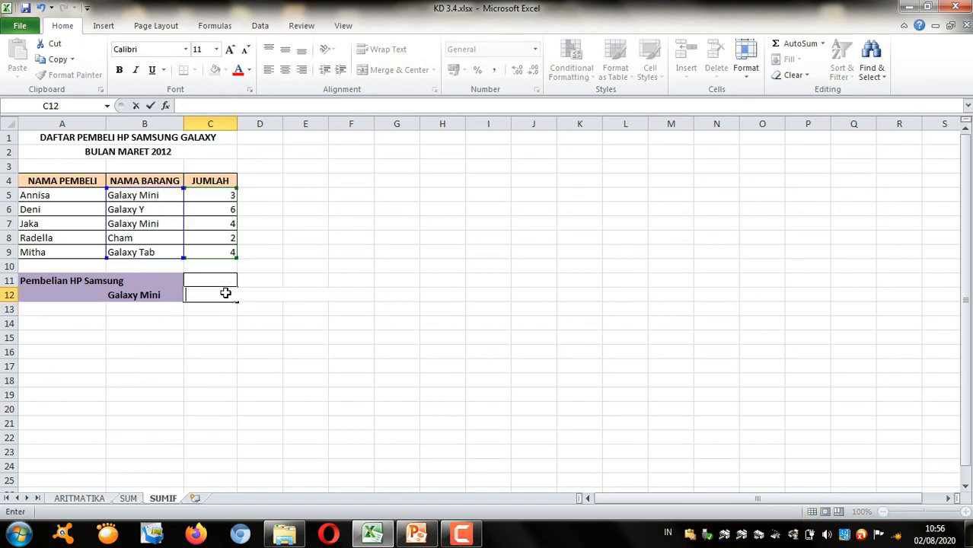
left_click(218, 27)
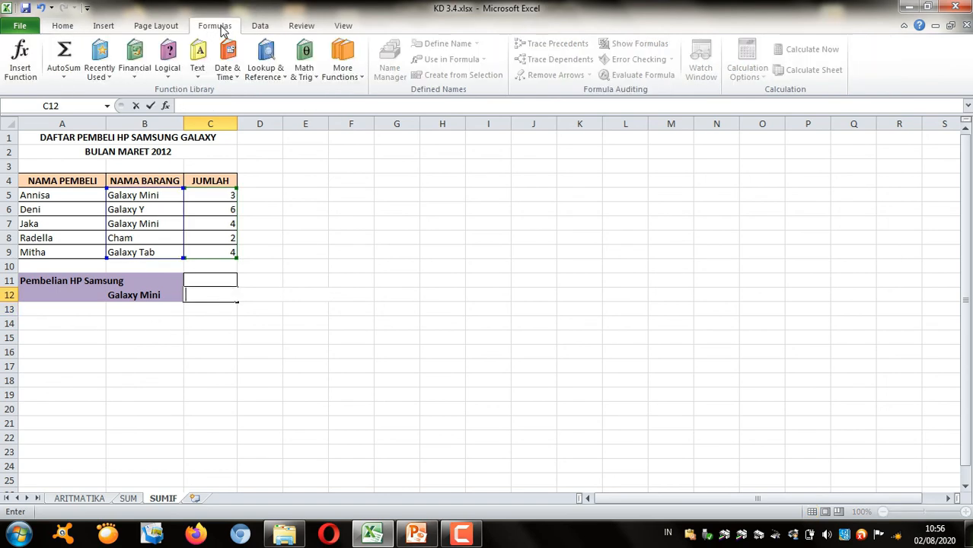
left_click(20, 51)
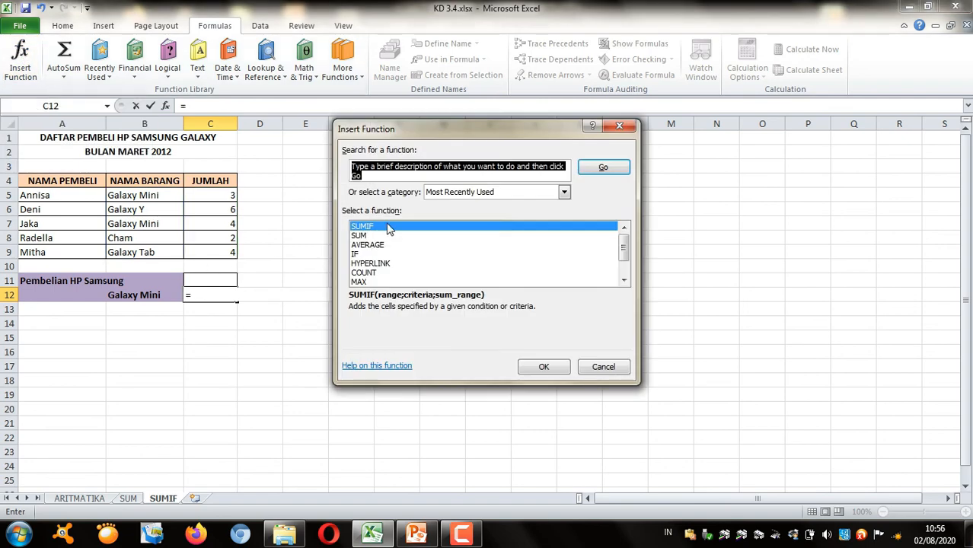
left_click(535, 370)
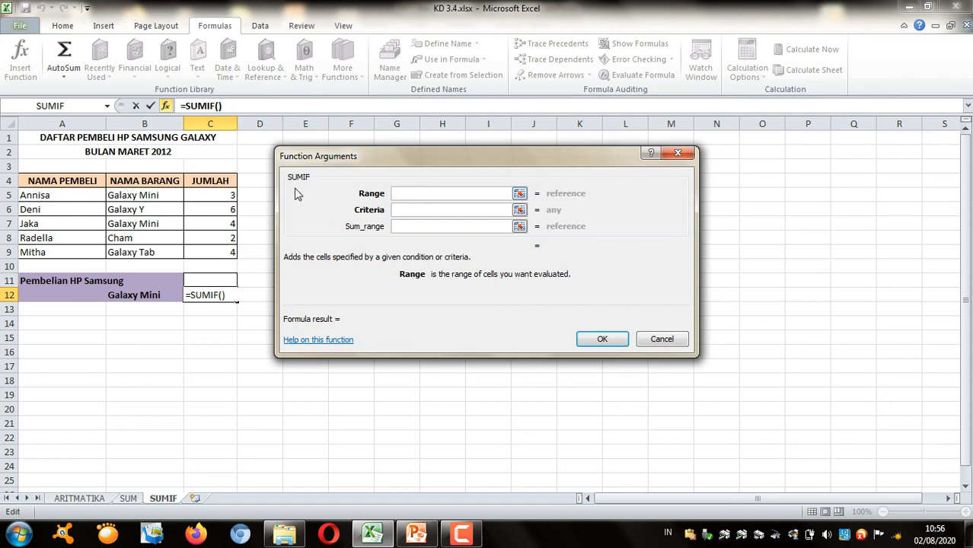
Set the SUMIF range argument to B5:B9 and the criteria to "Galaxy Mini"
left_click_drag(133, 197, 135, 253)
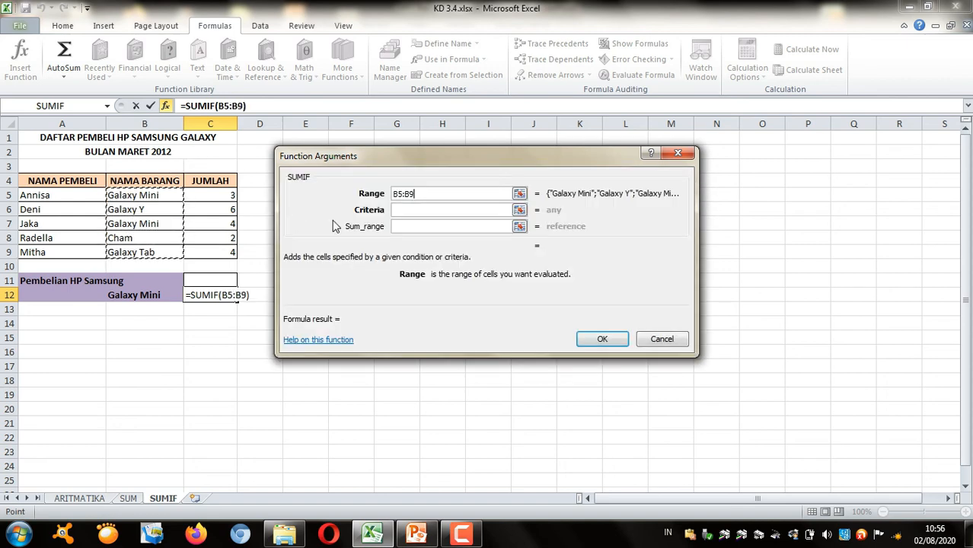
left_click(424, 211)
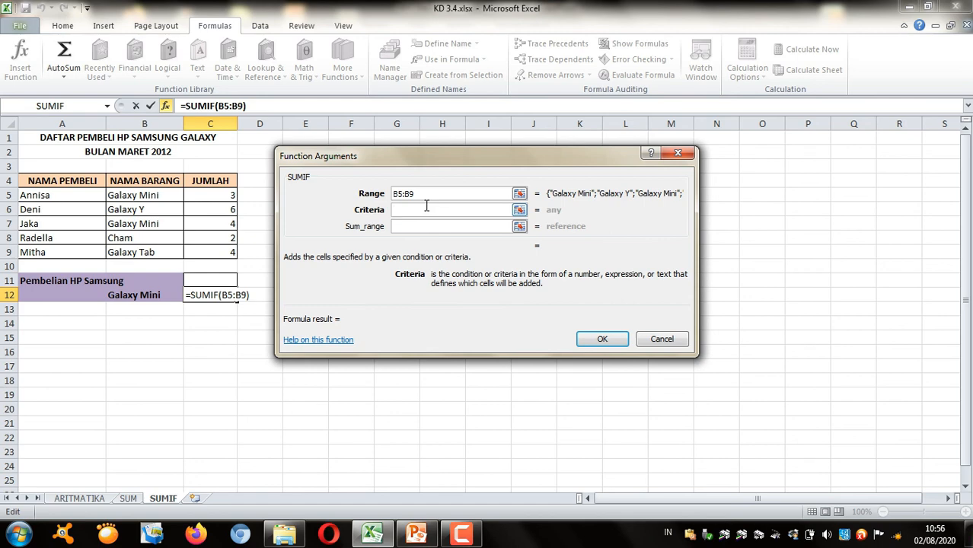
type("\"g")
key("BackSpace")
type("g")
key("BackSpace")
type("g")
key("BackSpace")
type("Galaxy M")
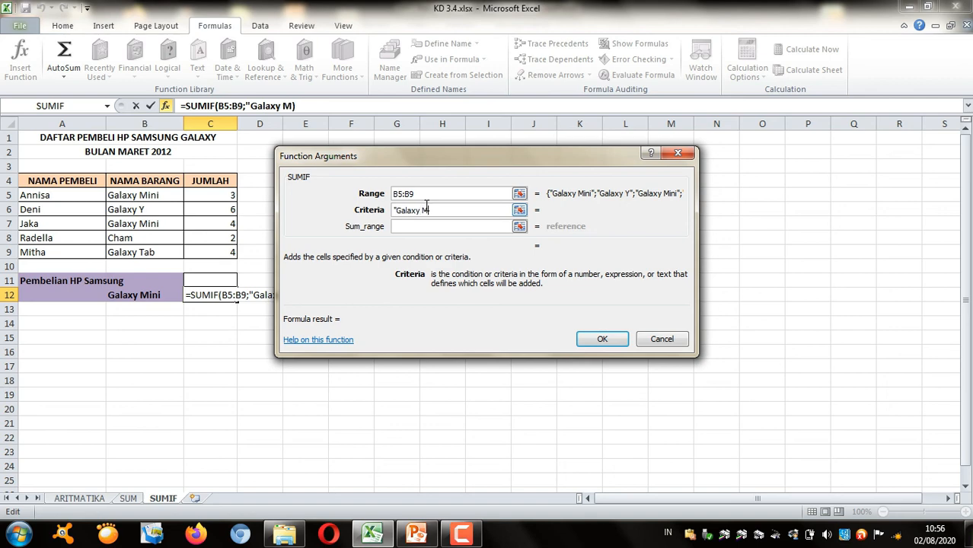
type("ini\"")
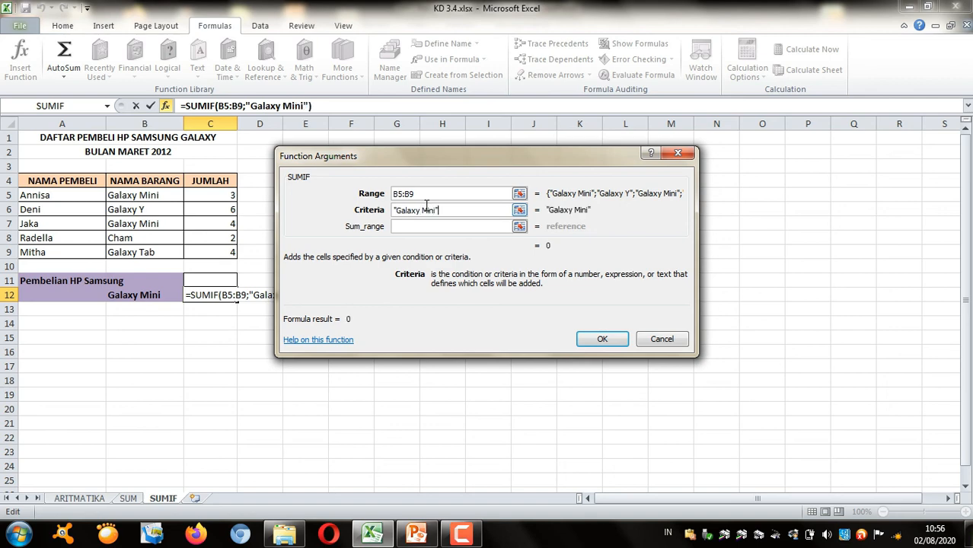
Set the sum range to the JUMLAH values C5:C9 and confirm the SUMIF arguments
left_click(415, 230)
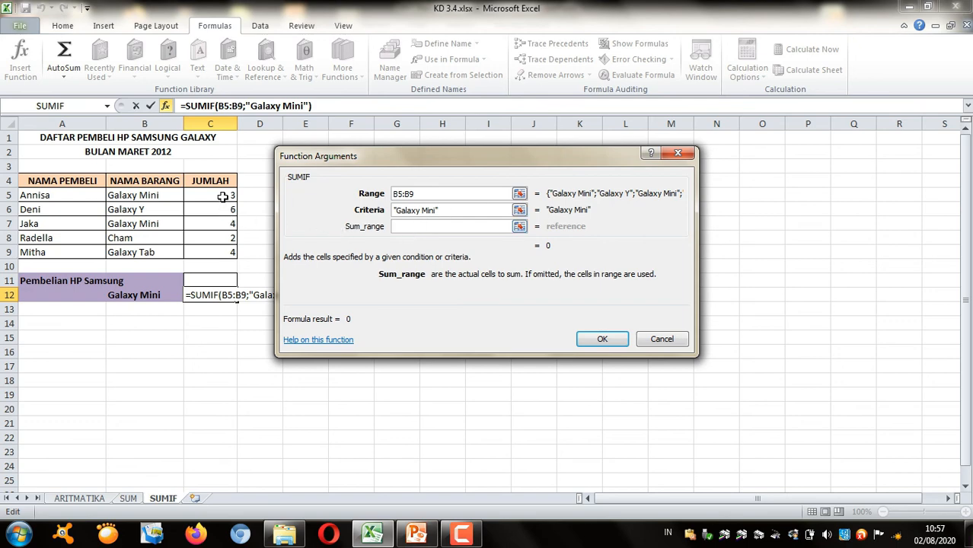
left_click_drag(222, 196, 214, 250)
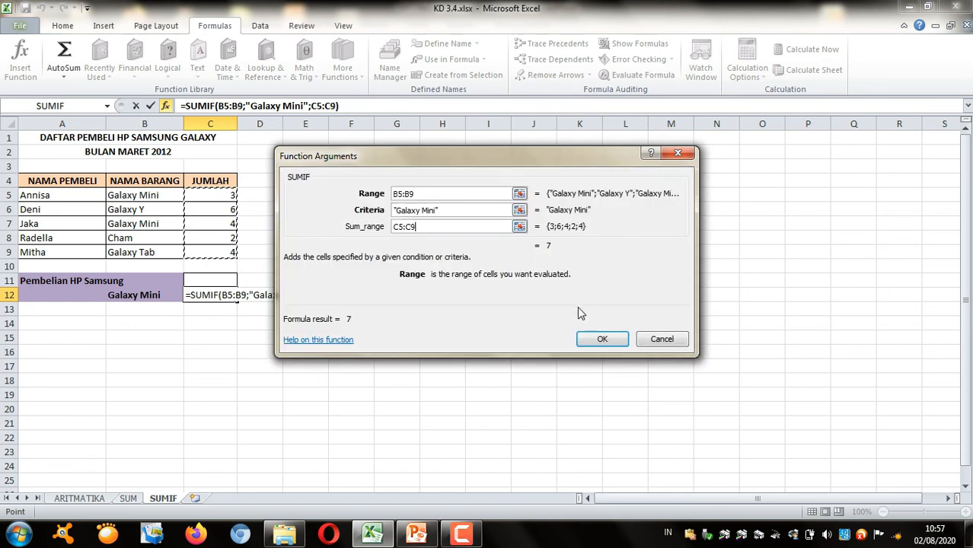
left_click(602, 341)
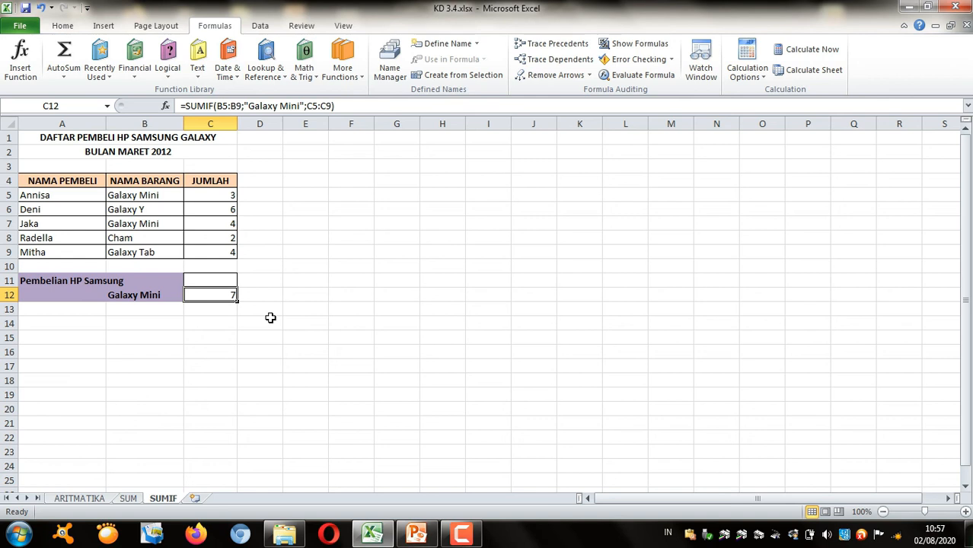
left_click(464, 536)
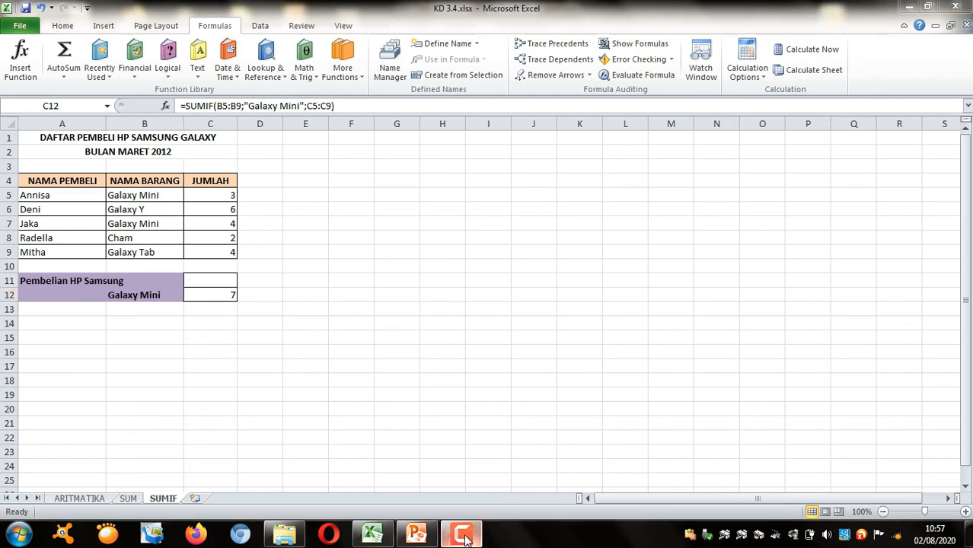